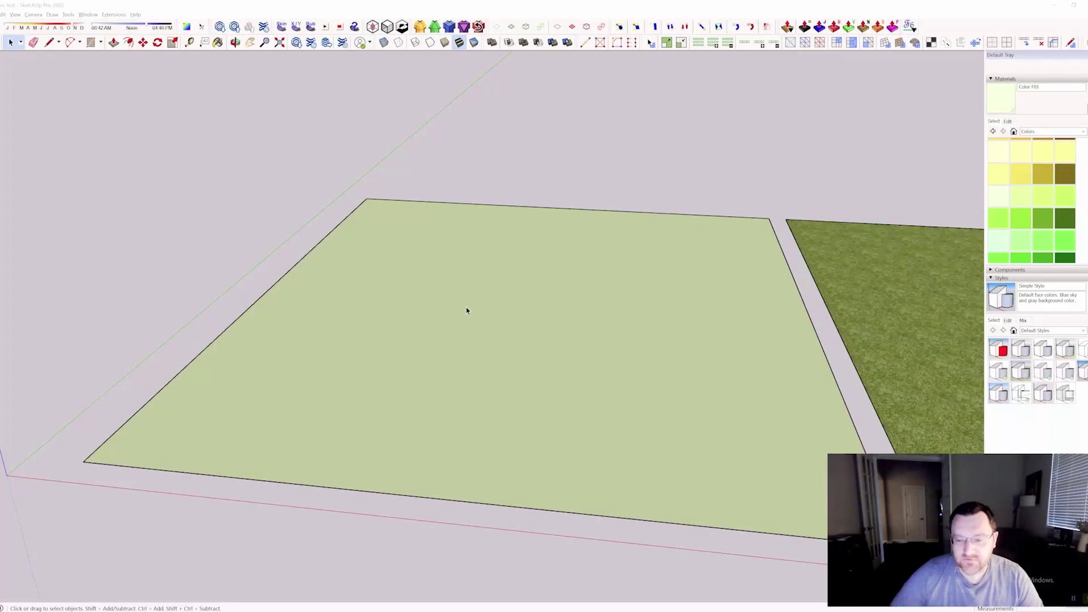
Step: Examine the three ground faces in turn: the plain light green one, the grass-textured one and the one without a material
scroll(498, 292, down, 3)
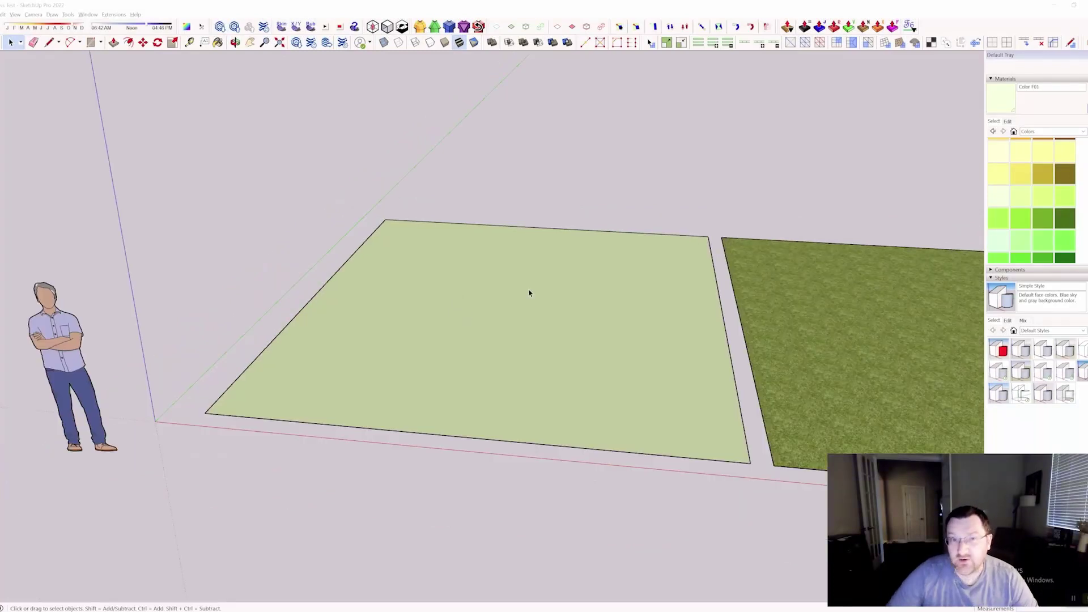
mouse_move(572, 353)
shift+middle_down()
mouse_move(494, 350)
mouse_move(418, 372)
mouse_move(437, 360)
shift+middle_up()
scroll(576, 352, down, 2)
shift+middle_drag(576, 353, 396, 353)
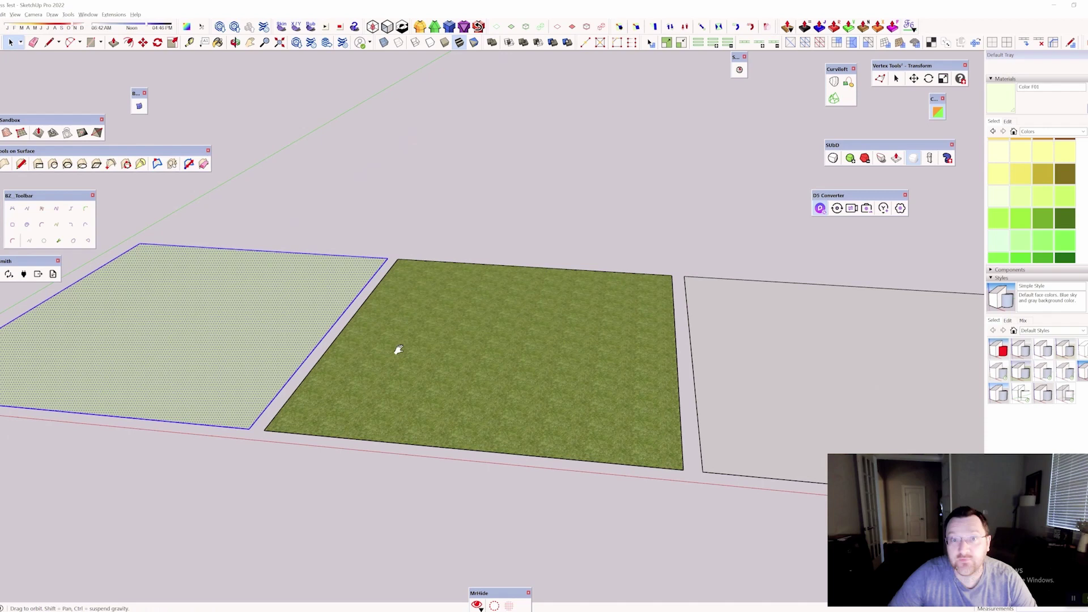
click(414, 343)
shift+middle_drag(828, 357, 904, 406)
click(448, 341)
click(690, 289)
scroll(234, 385, up, 2)
click(234, 385)
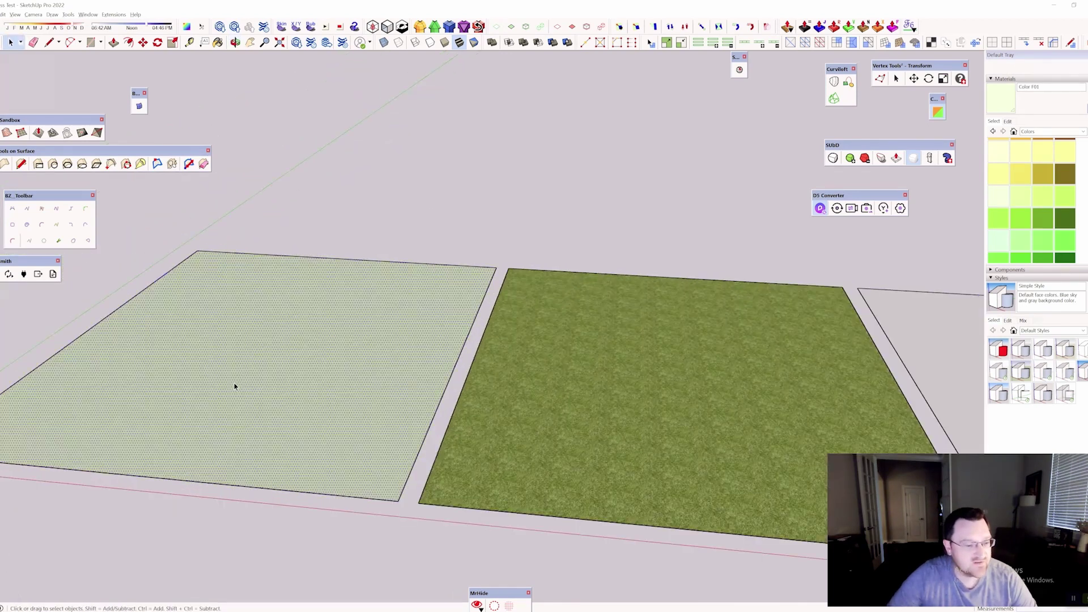
middle_drag(233, 384, 430, 389)
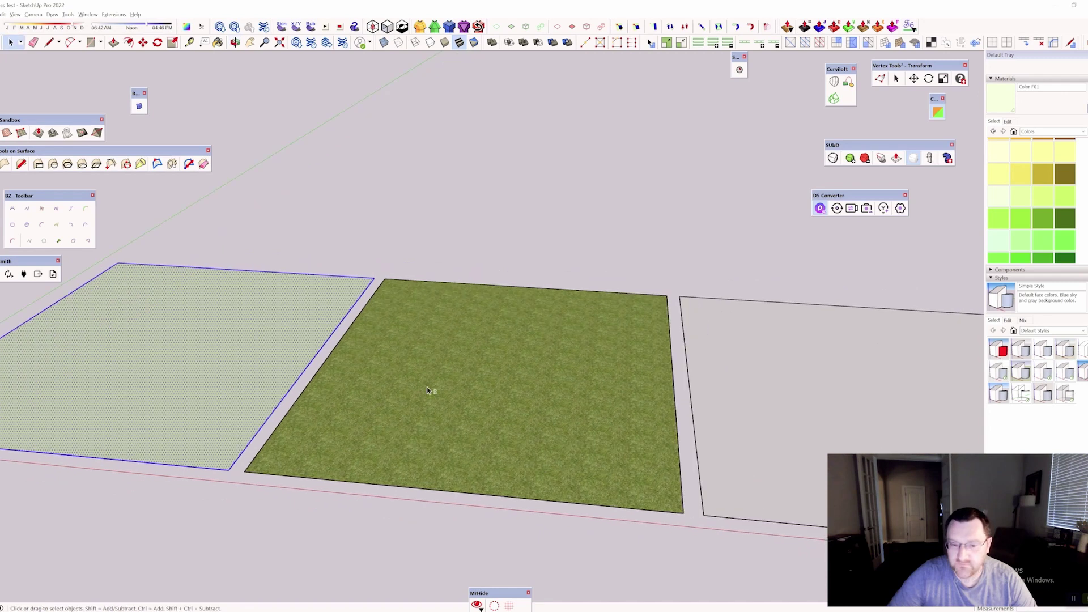
click(467, 395)
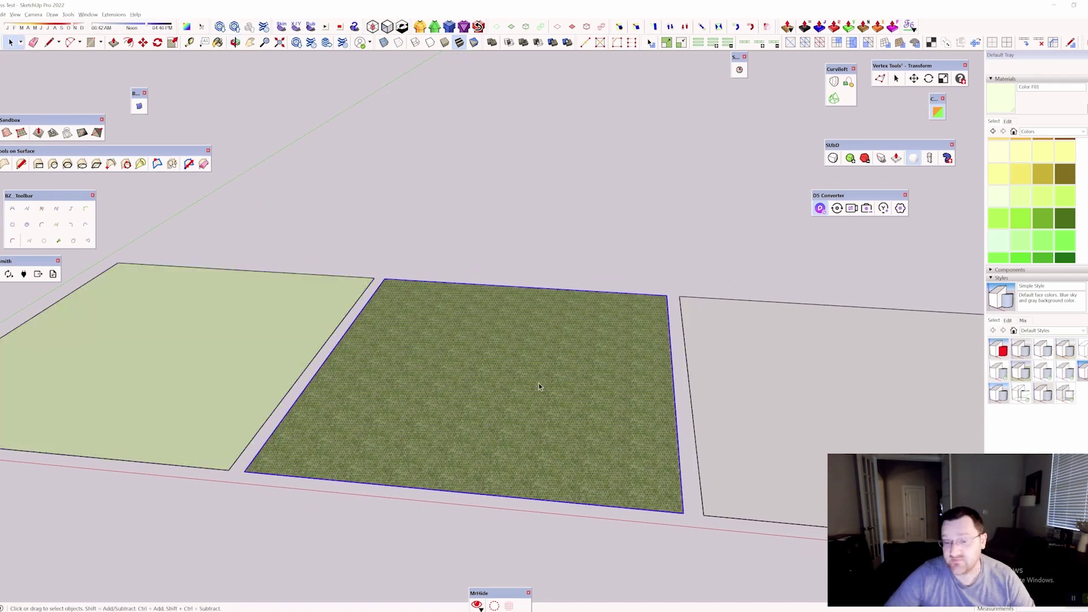
middle_drag(539, 384, 566, 318)
click(587, 353)
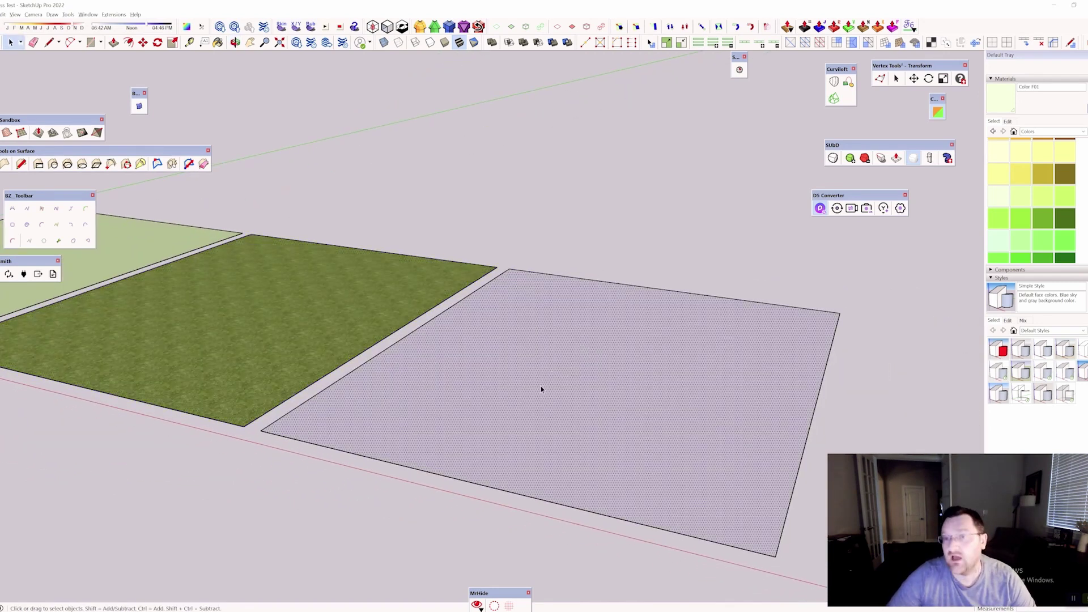
middle_drag(529, 194, 537, 243)
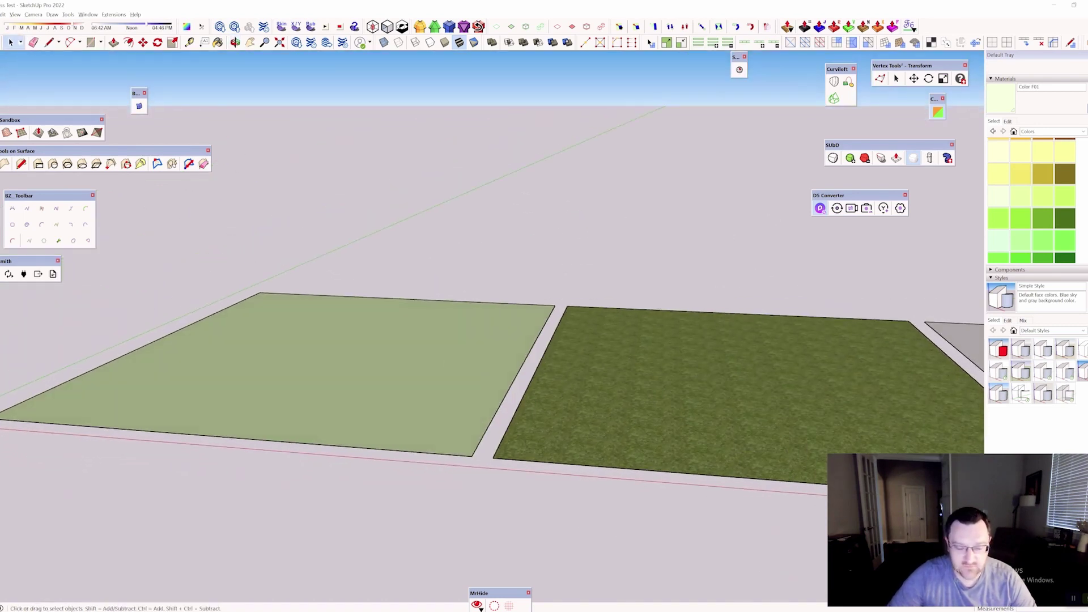
Step: Switch to D5 Render and look over the three imported ground planes
mouse_move(448, 611)
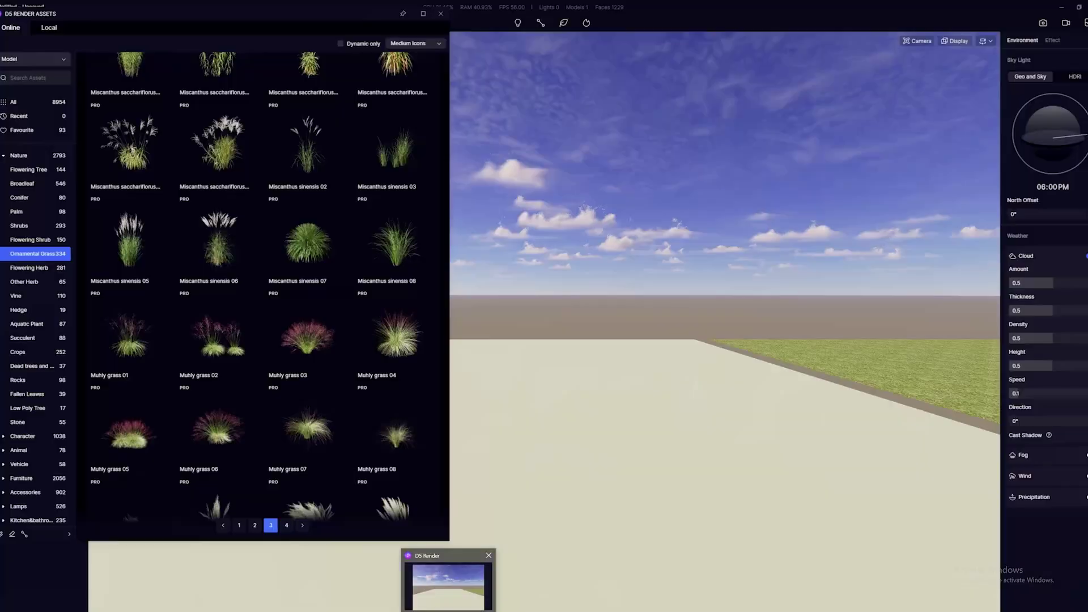
click(452, 597)
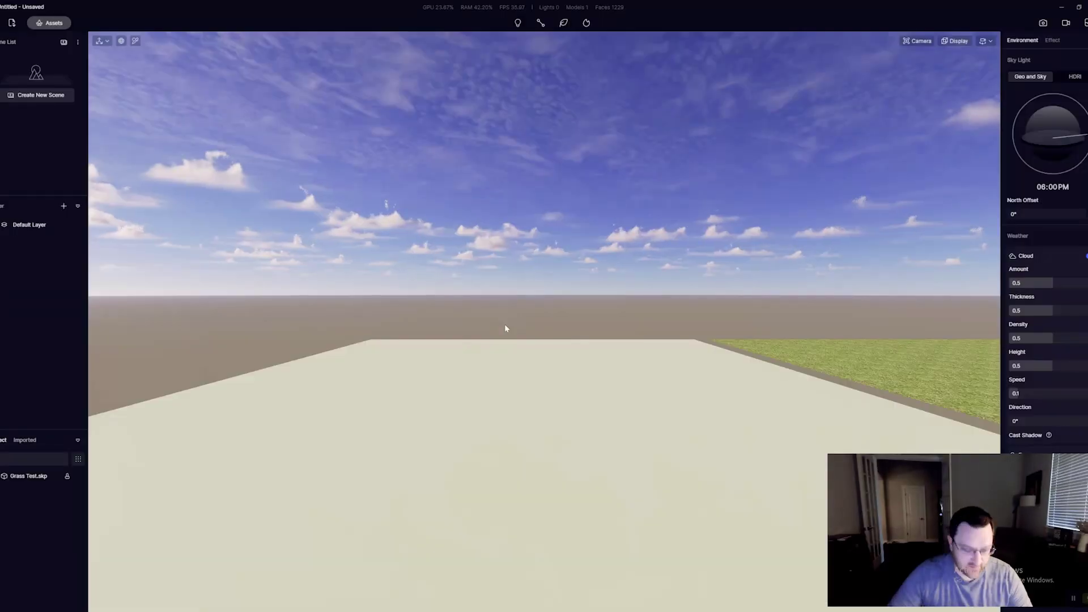
key(s)
key(d)
right_drag(536, 325, 561, 331)
key(a)
key(d)
key(d)
right_drag(588, 296, 514, 297)
key(a)
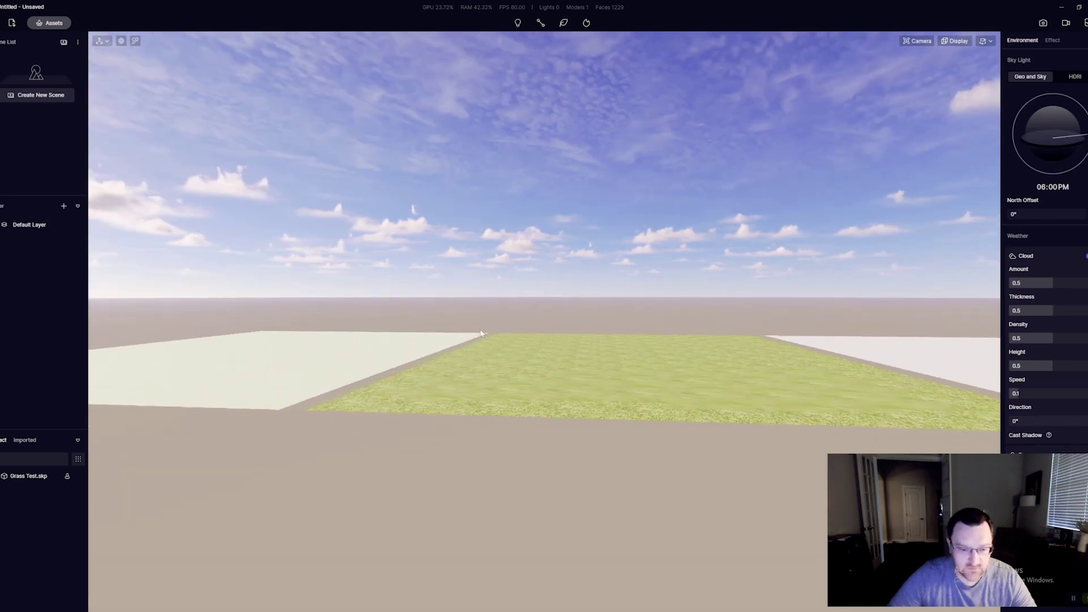
key(w)
right_drag(484, 333, 521, 369)
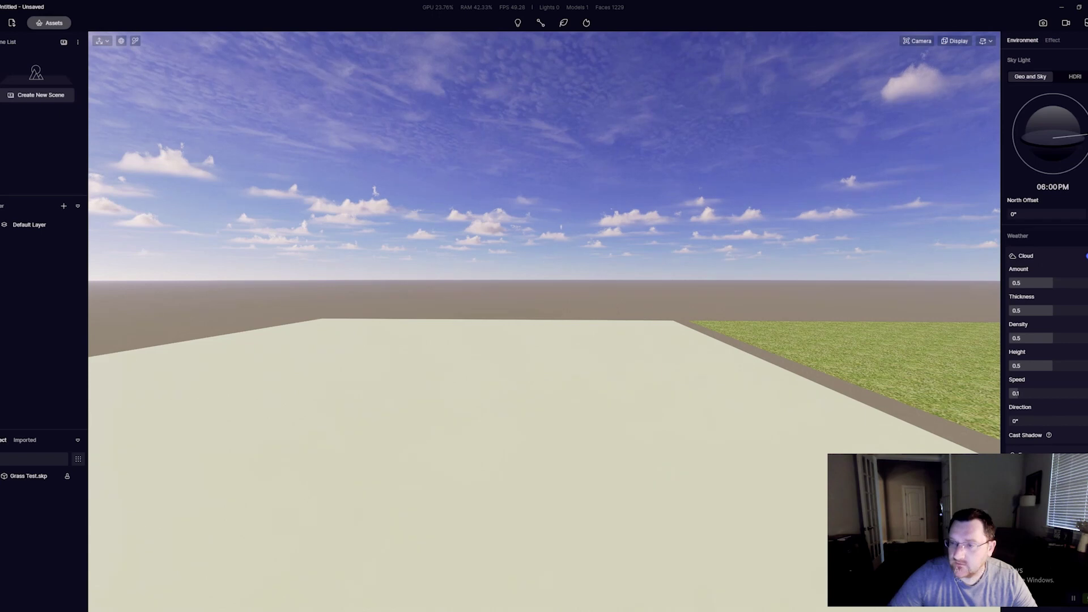
Step: Turn off the clouds in the weather settings and reframe the ground planes
click(1086, 255)
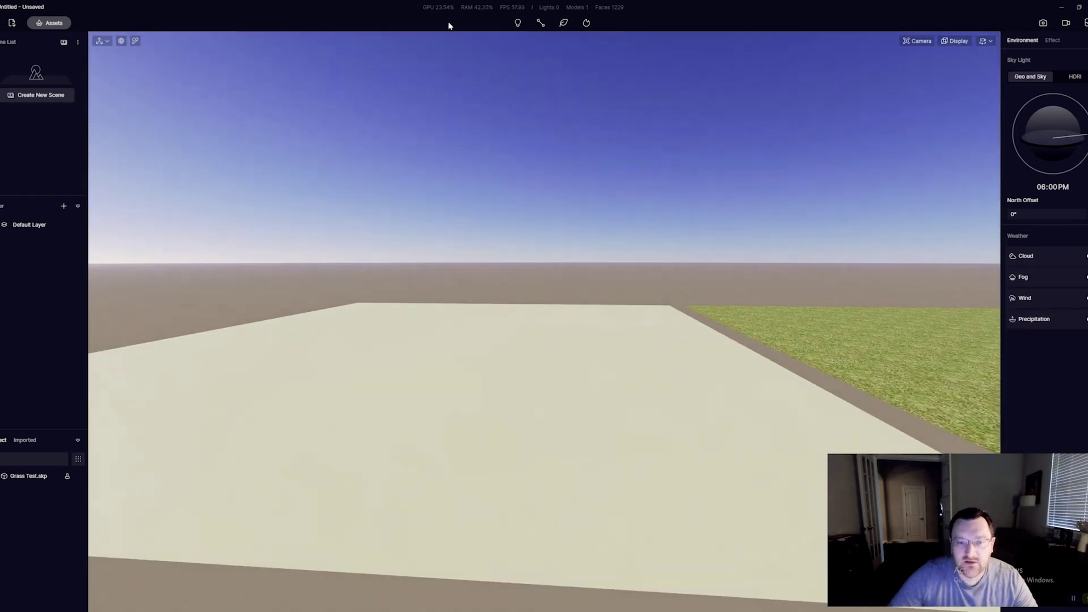
right_drag(575, 175, 585, 176)
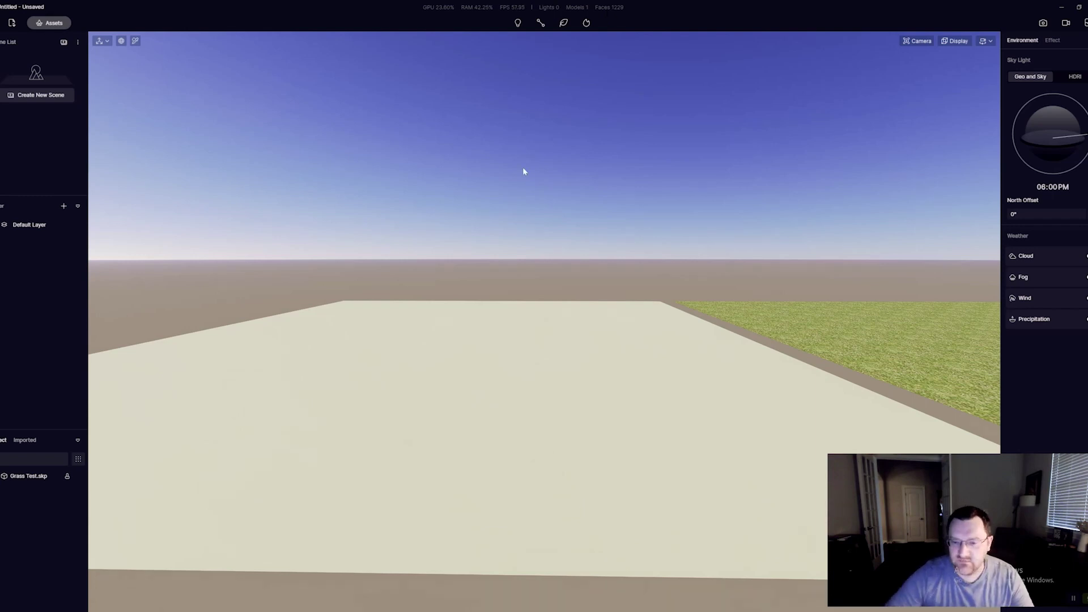
right_drag(523, 166, 516, 391)
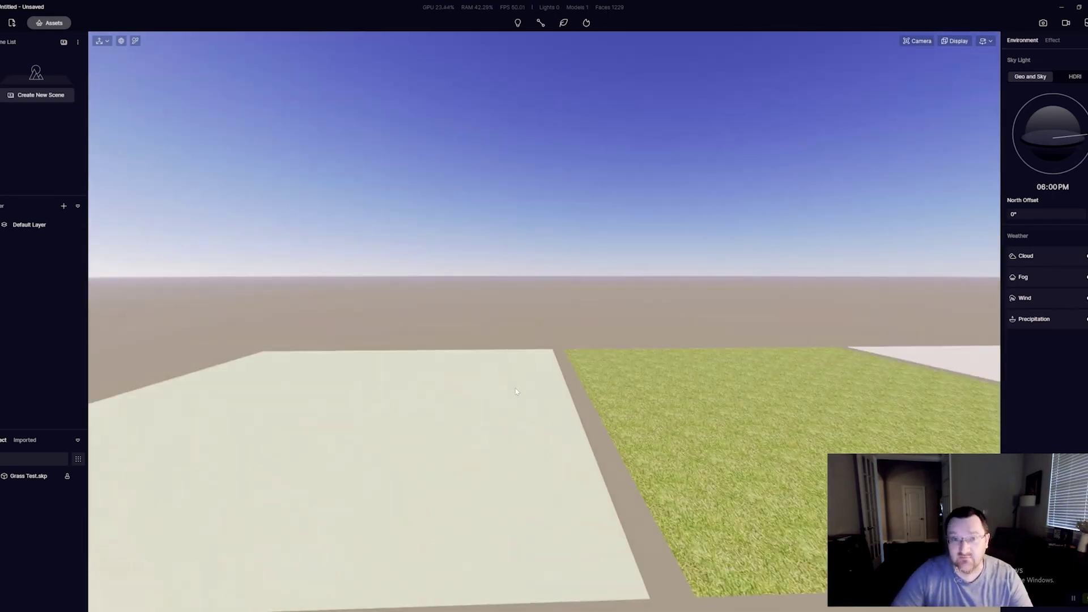
Step: Inspect the materials of the light green, grass-textured and blank planes and compare the surfaces
click(437, 388)
key(d)
click(738, 376)
key(d)
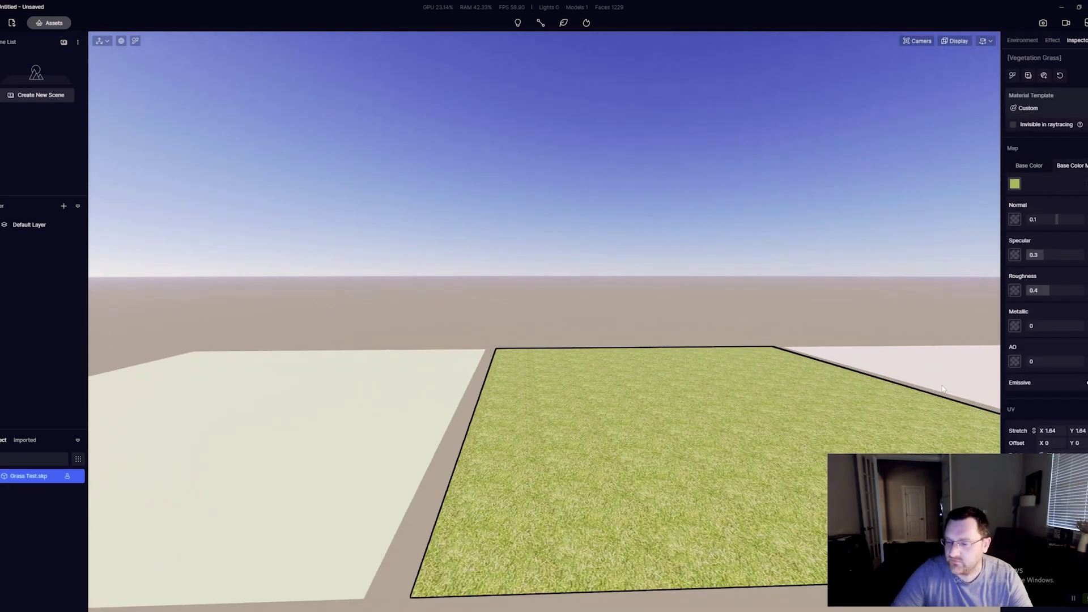
click(964, 368)
key(a)
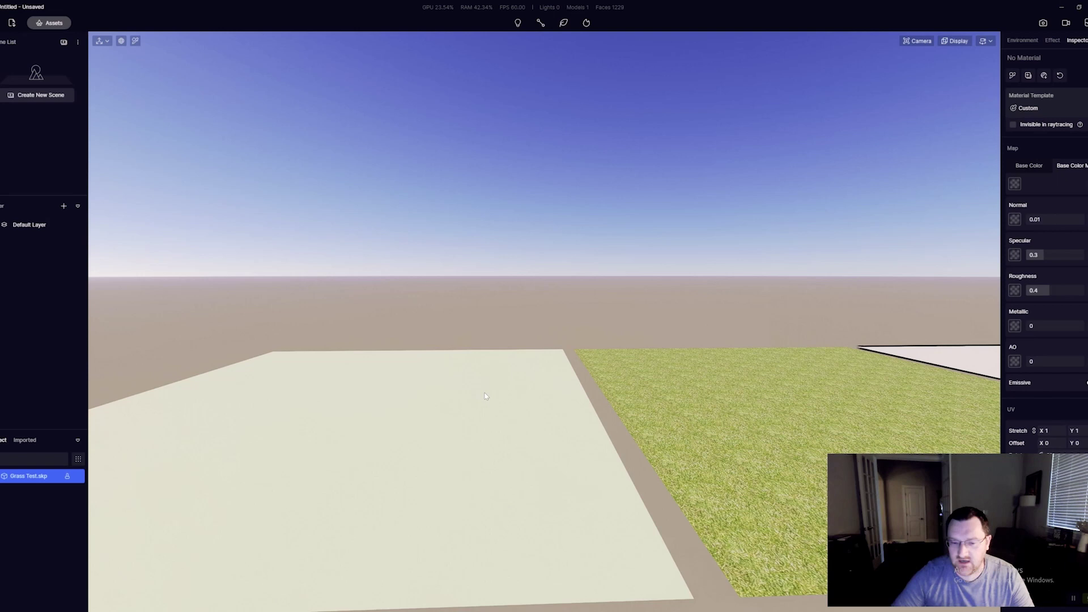
key(s)
key(a)
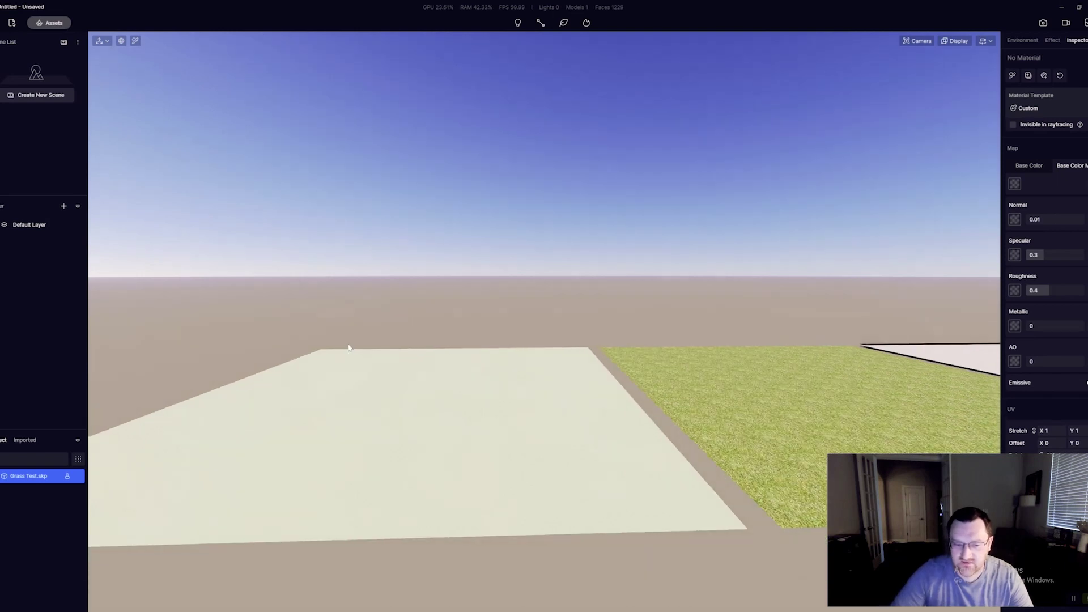
key(d)
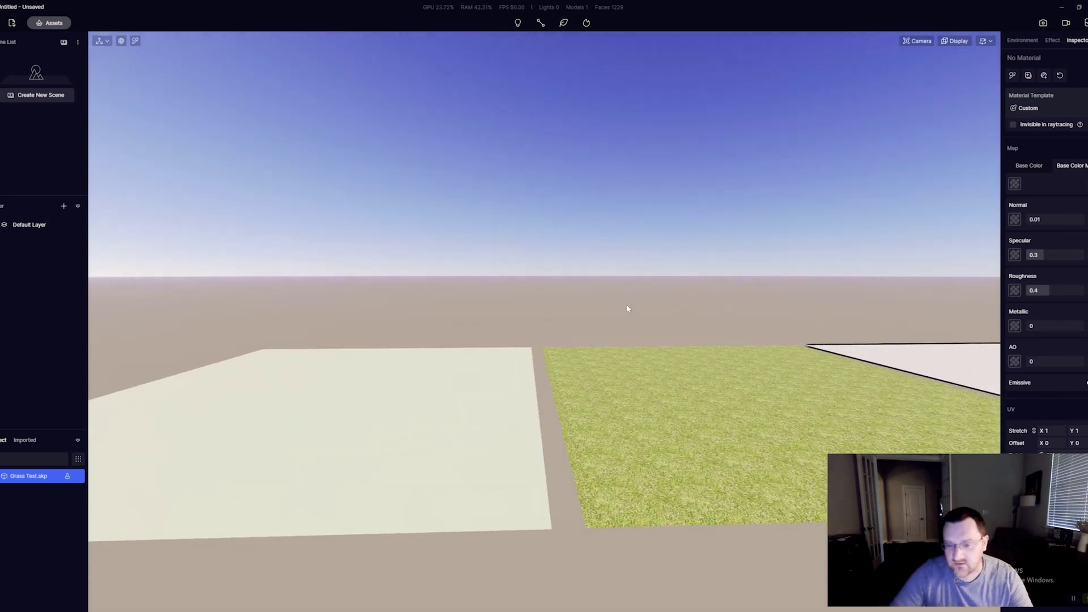
key(d)
right_drag(688, 395, 642, 352)
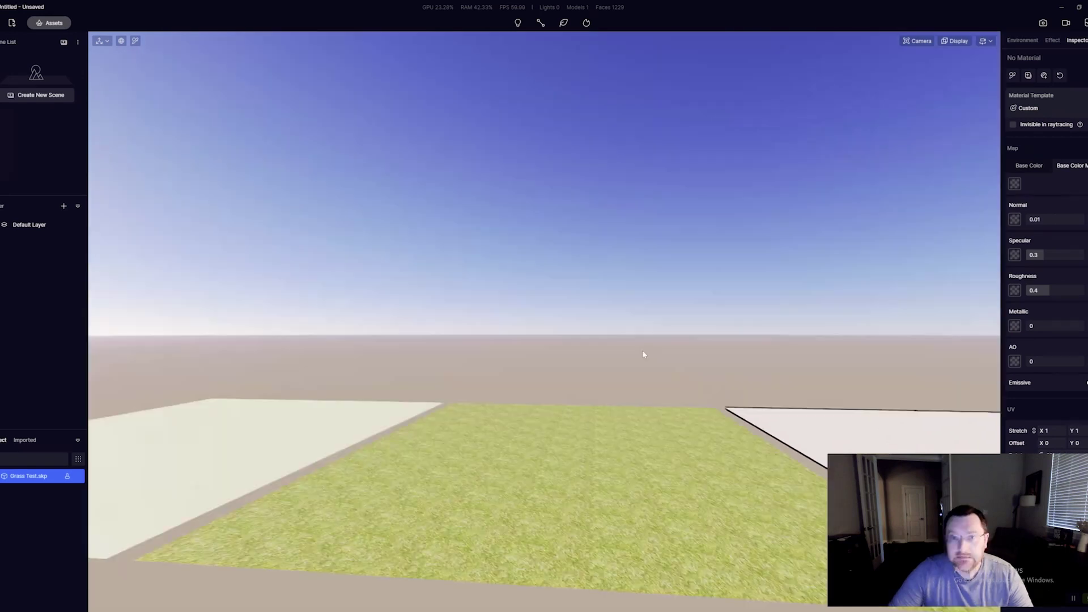
key(a)
key(a)
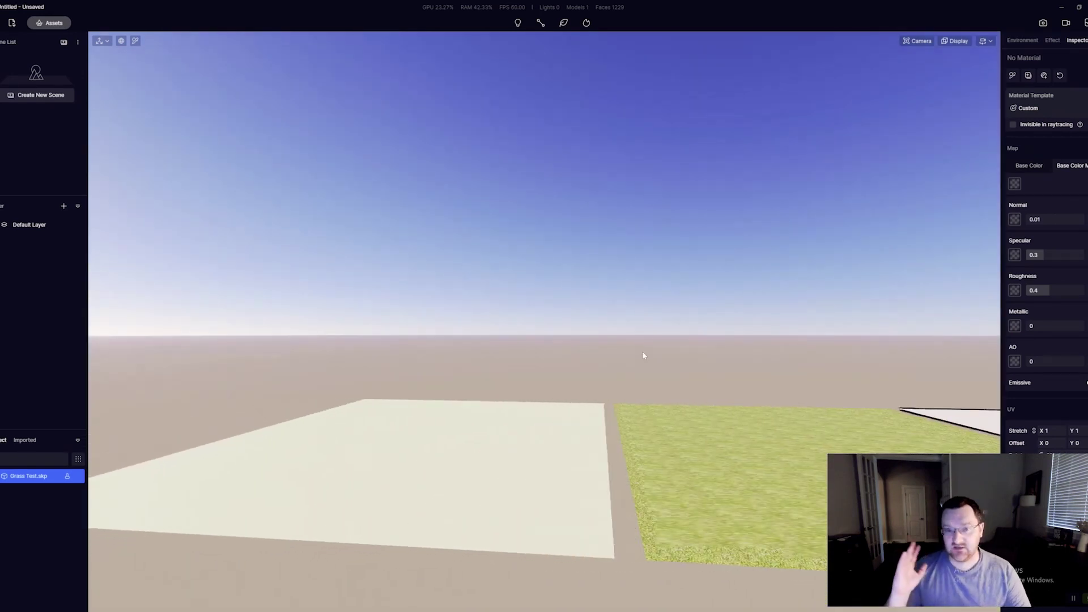
Step: Change the material template of the light green plane from Custom to Grass
key(w)
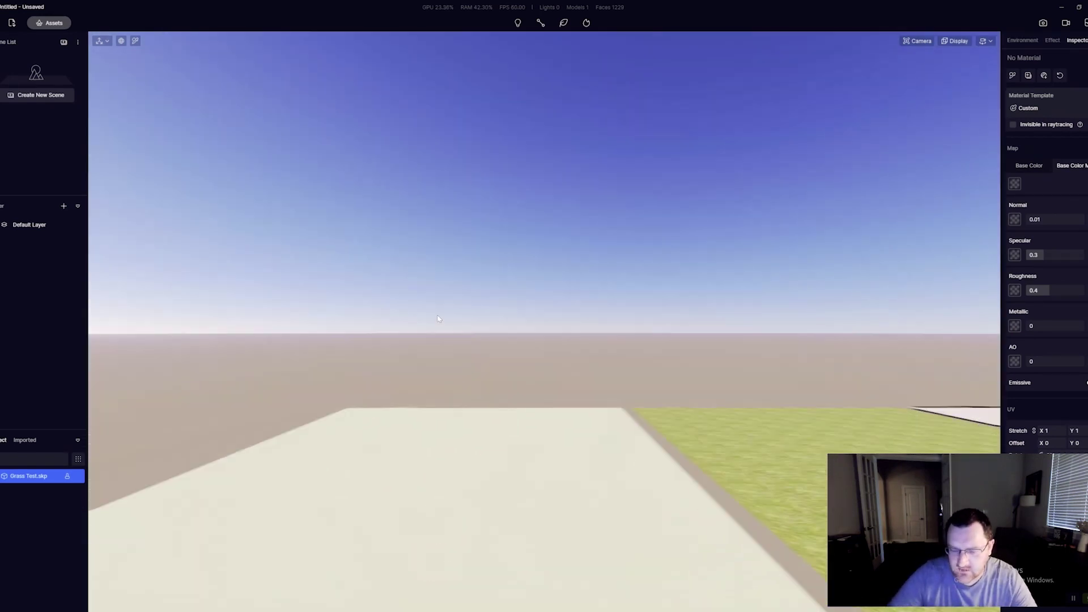
key(q)
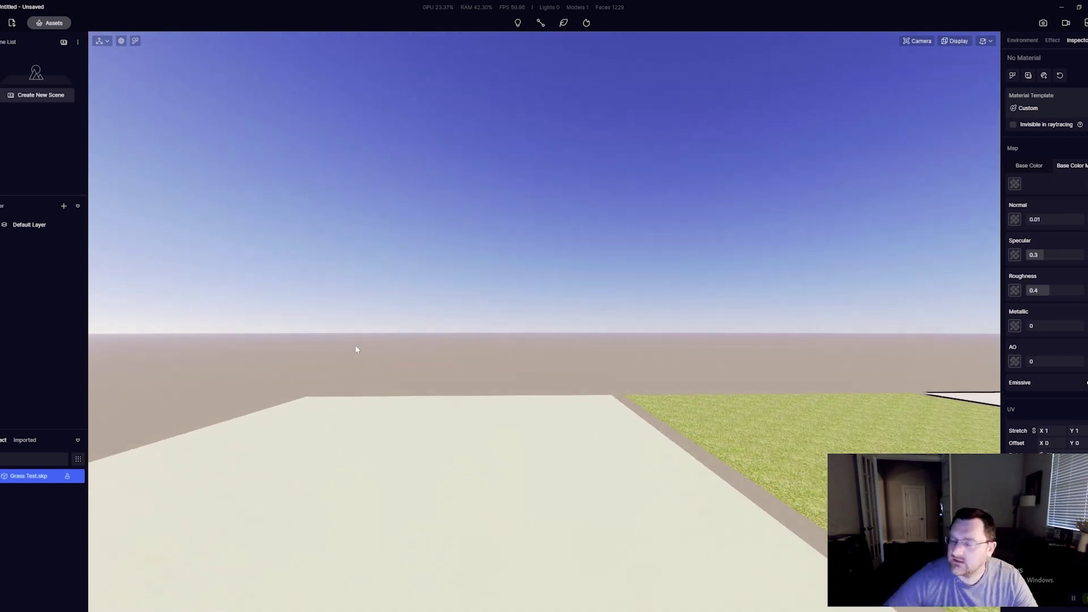
key(a)
right_drag(474, 352, 444, 387)
key(a)
key(s)
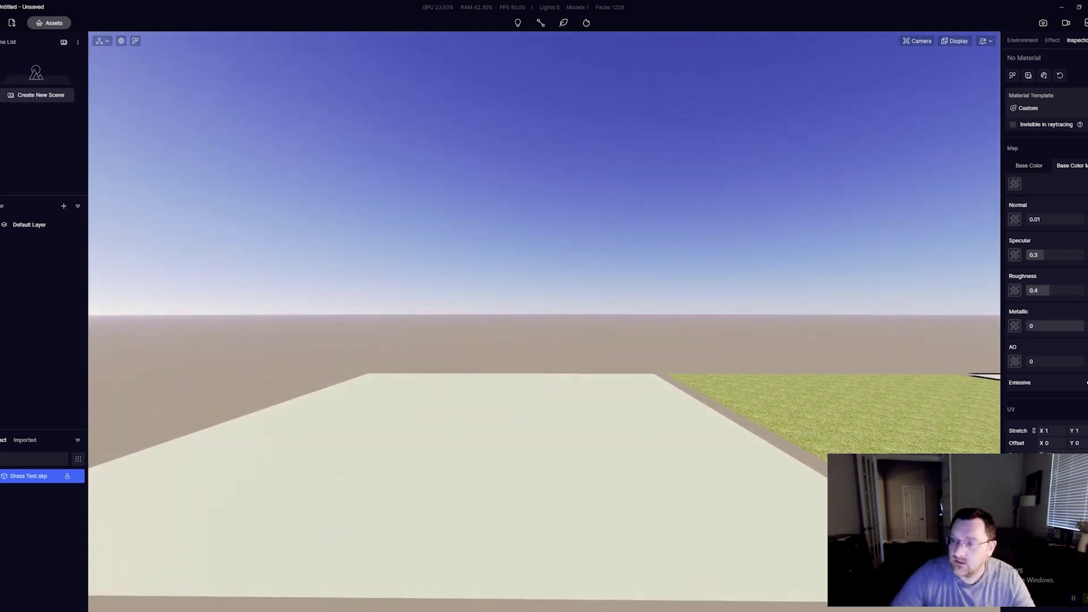
click(476, 433)
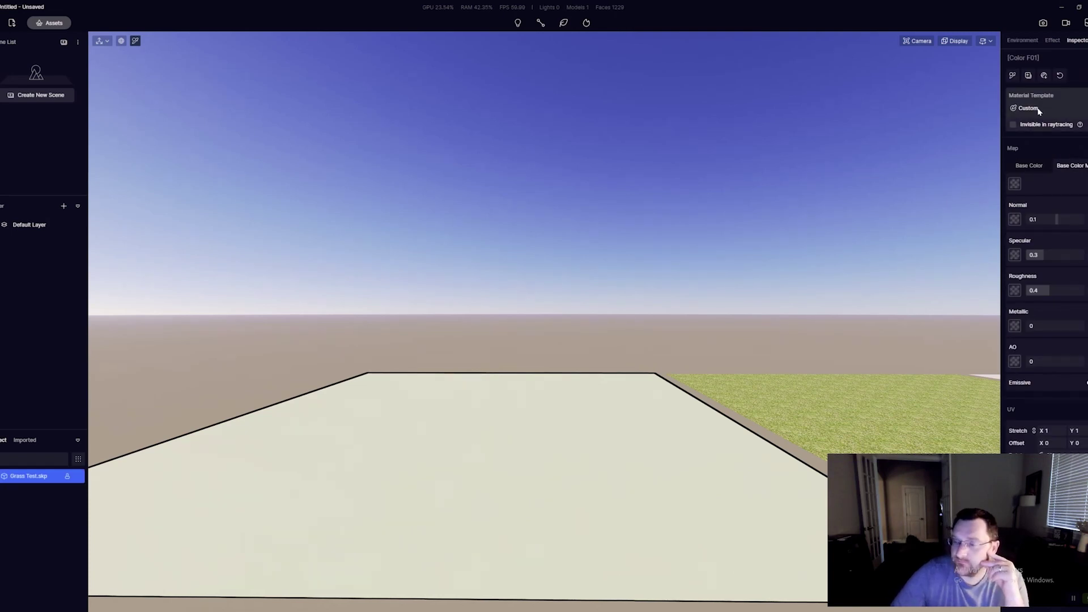
click(1028, 107)
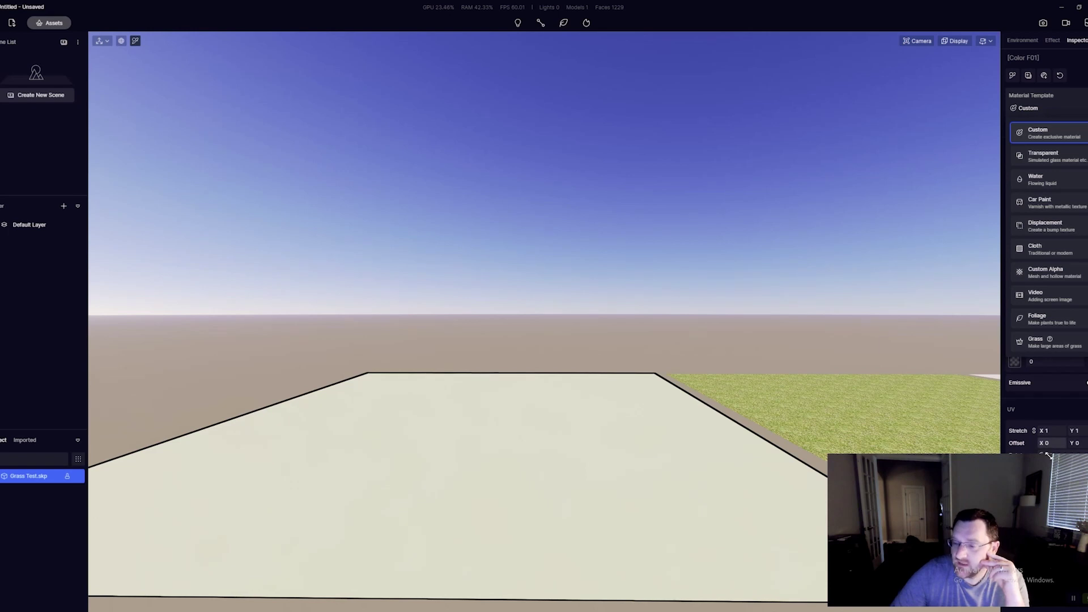
click(1038, 342)
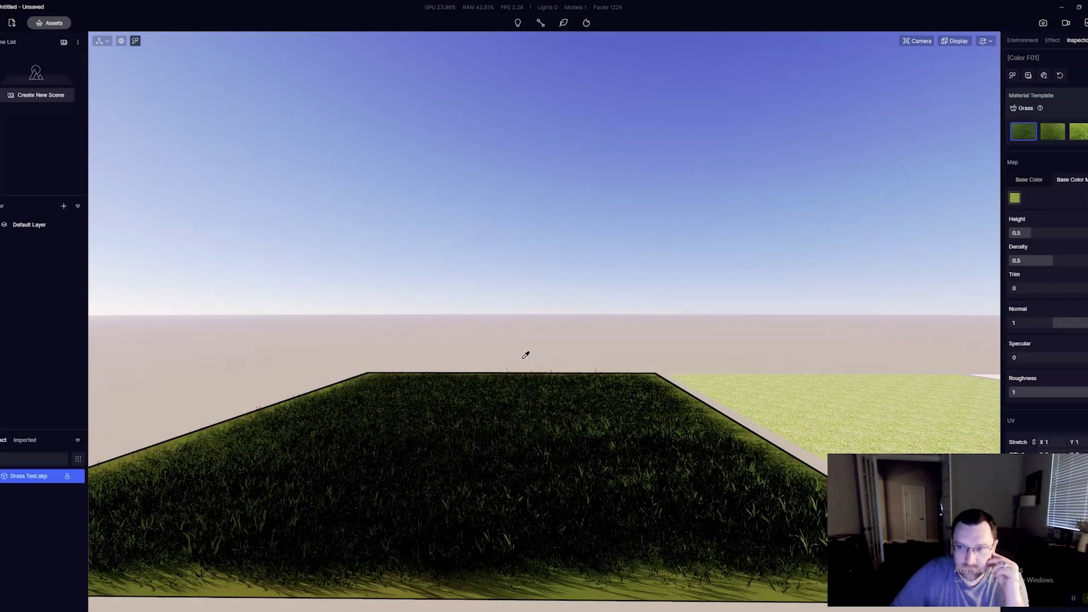
Step: Apply the Grass material template to the middle plane with the vegetation grass texture
right_drag(582, 487, 578, 505)
key(d)
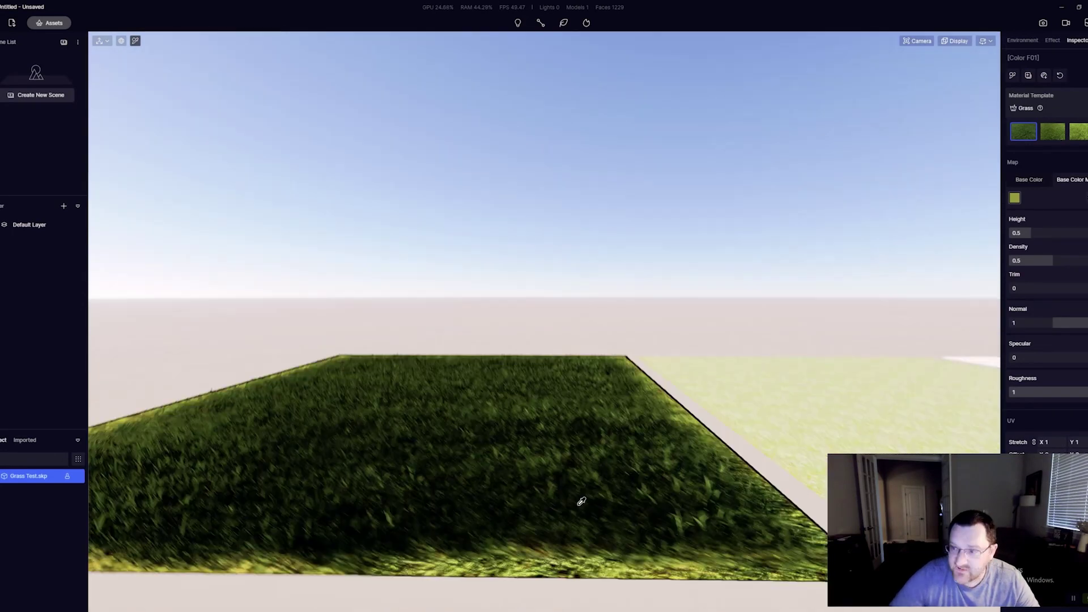
key(d)
key(d)
key(d)
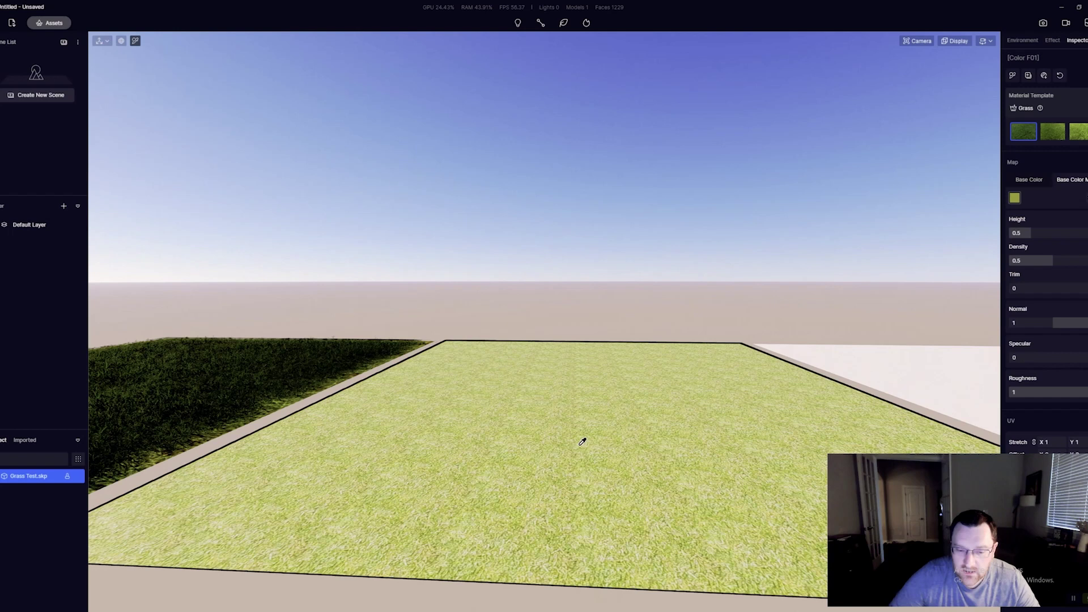
click(582, 439)
click(1027, 110)
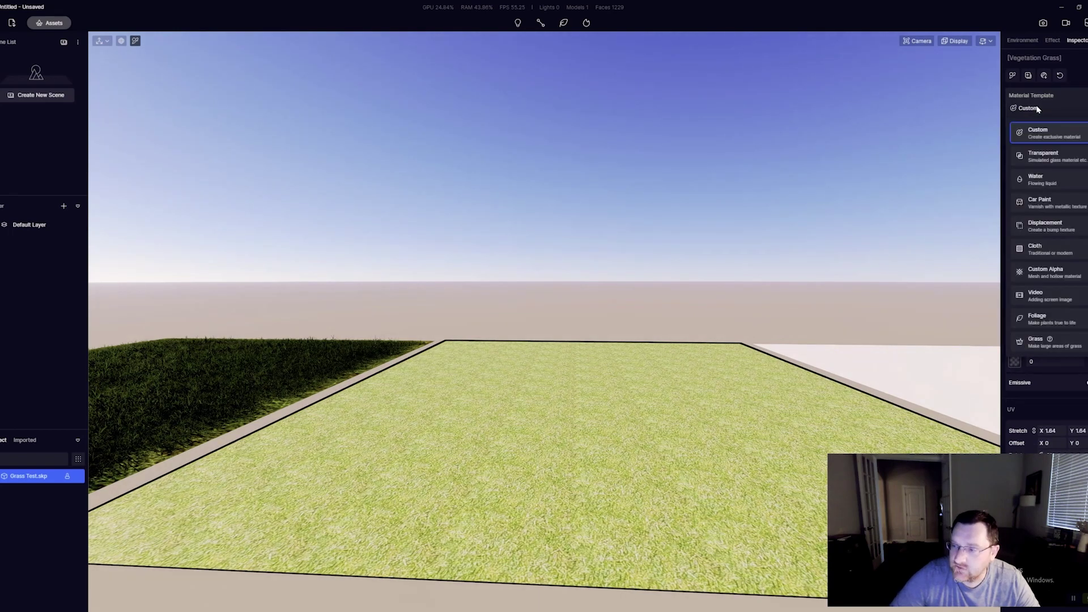
click(1048, 345)
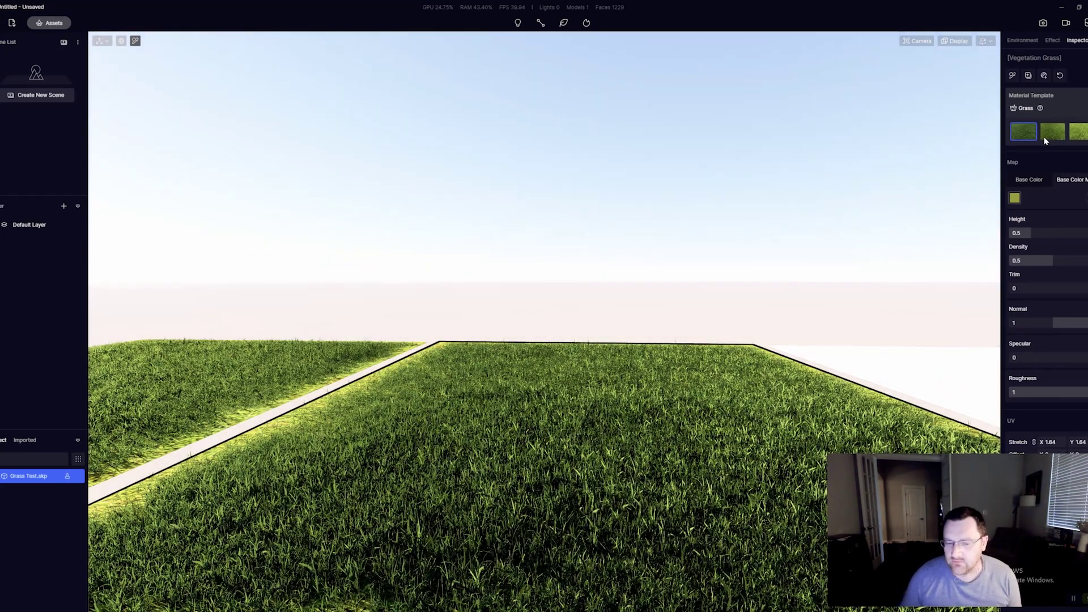
Step: View the middle plane's grass up close and switch it to the second Grass preset
right_drag(485, 340, 495, 540)
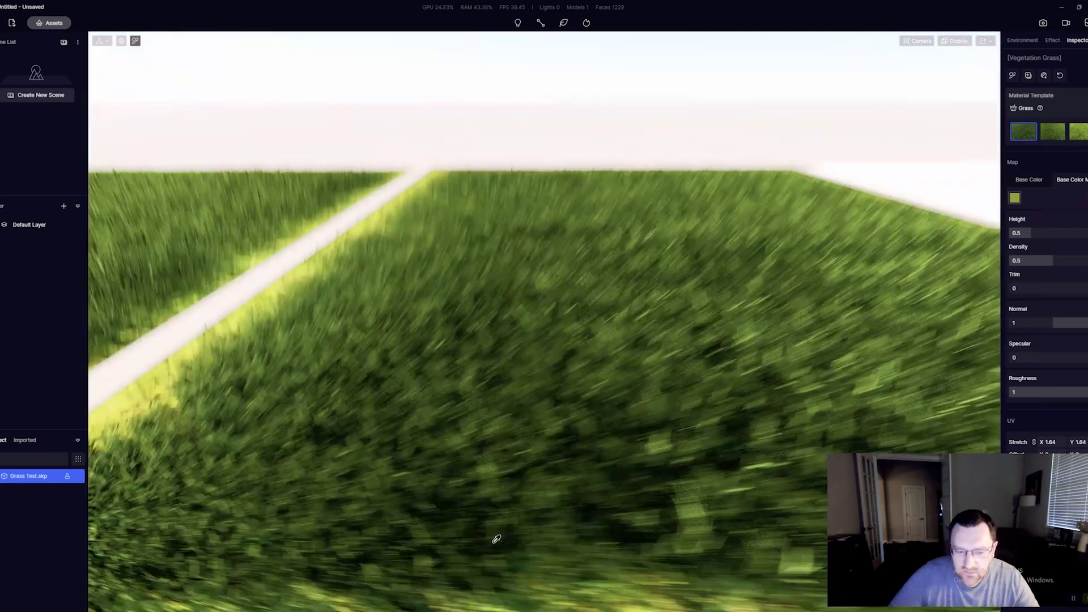
middle_drag(495, 539, 518, 486)
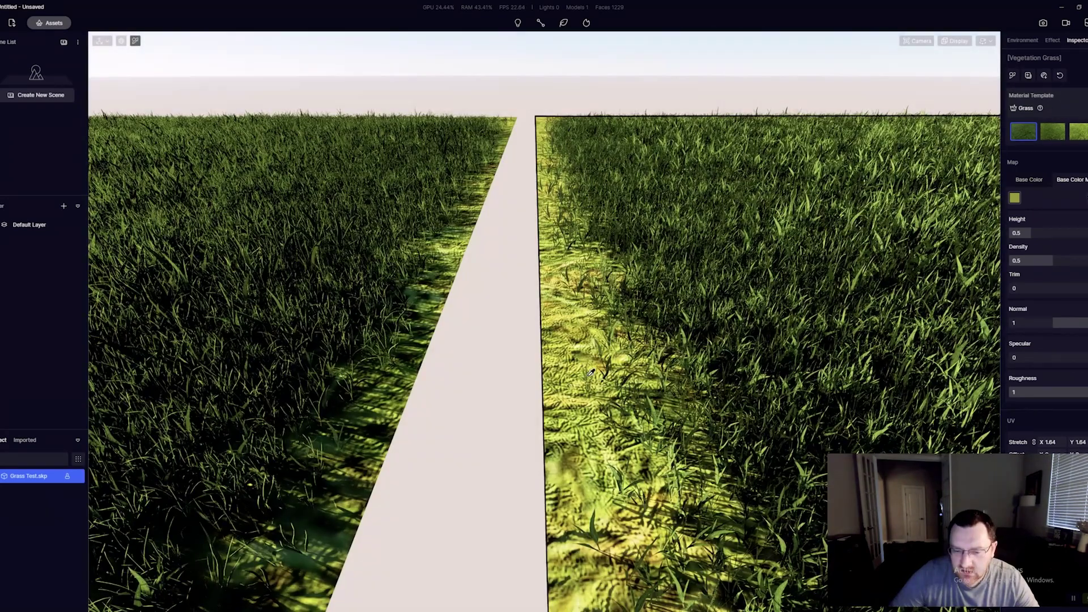
scroll(591, 372, down, 5)
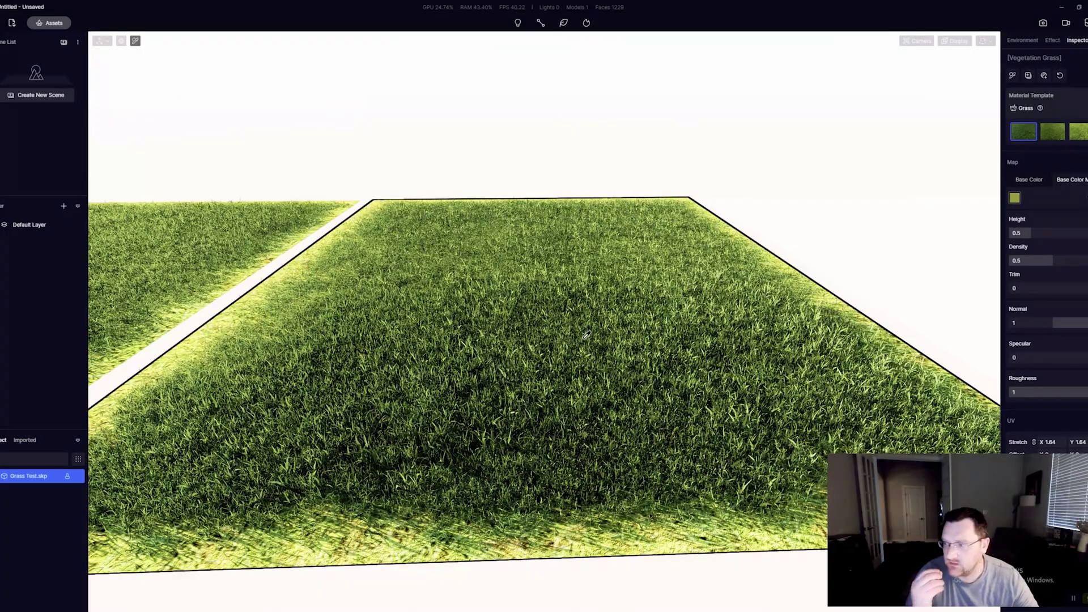
scroll(586, 335, up, 5)
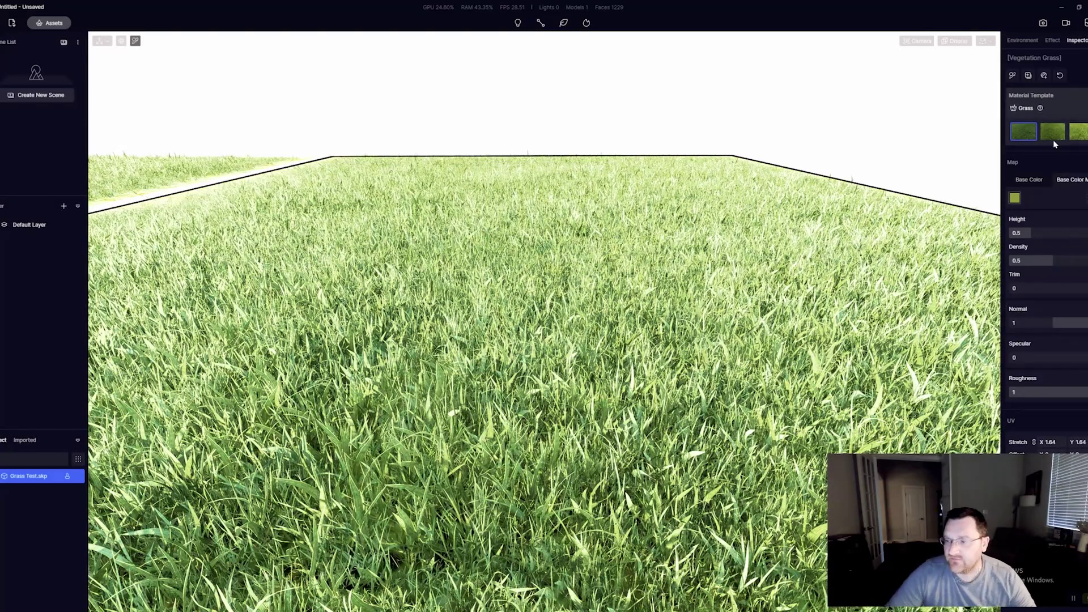
click(1054, 140)
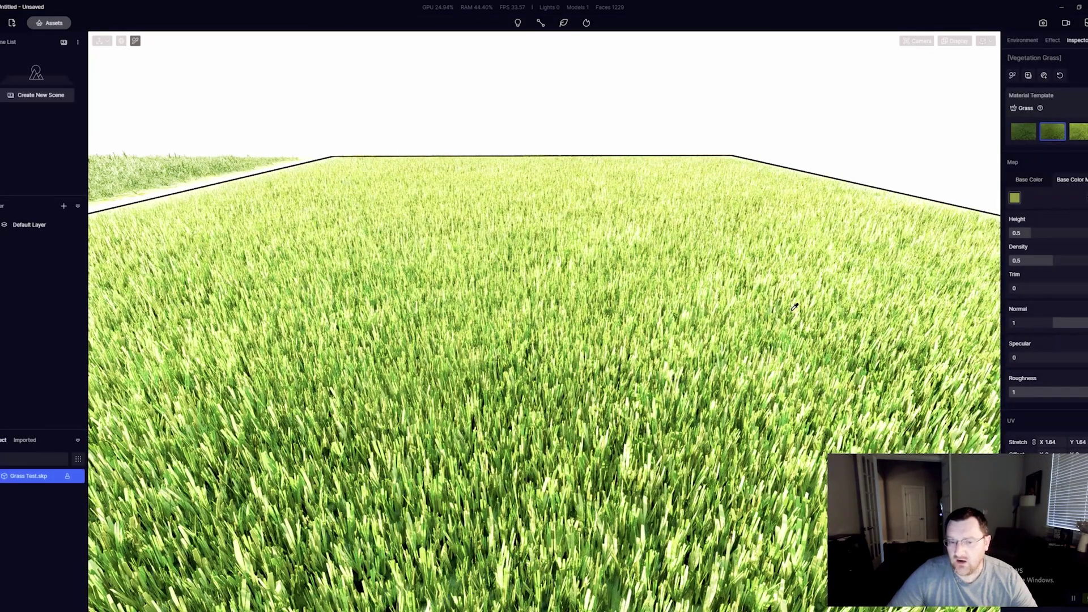
Step: Apply the Grass material template to the blank plane and choose the third grass preset
key(s)
key(d)
right_drag(716, 187, 781, 290)
key(d)
click(836, 249)
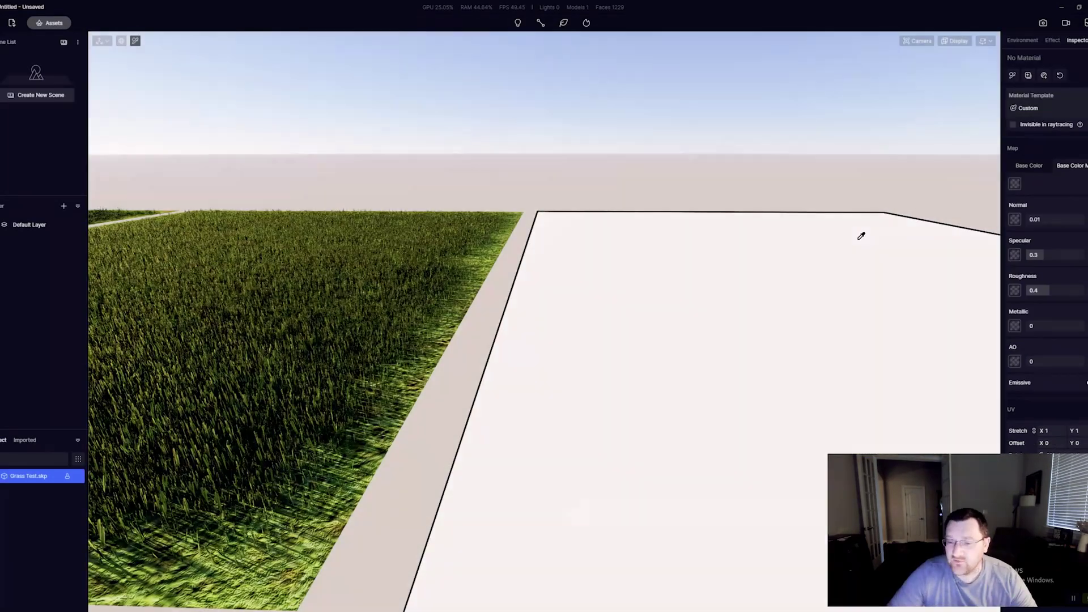
key(d)
click(1028, 108)
click(1050, 326)
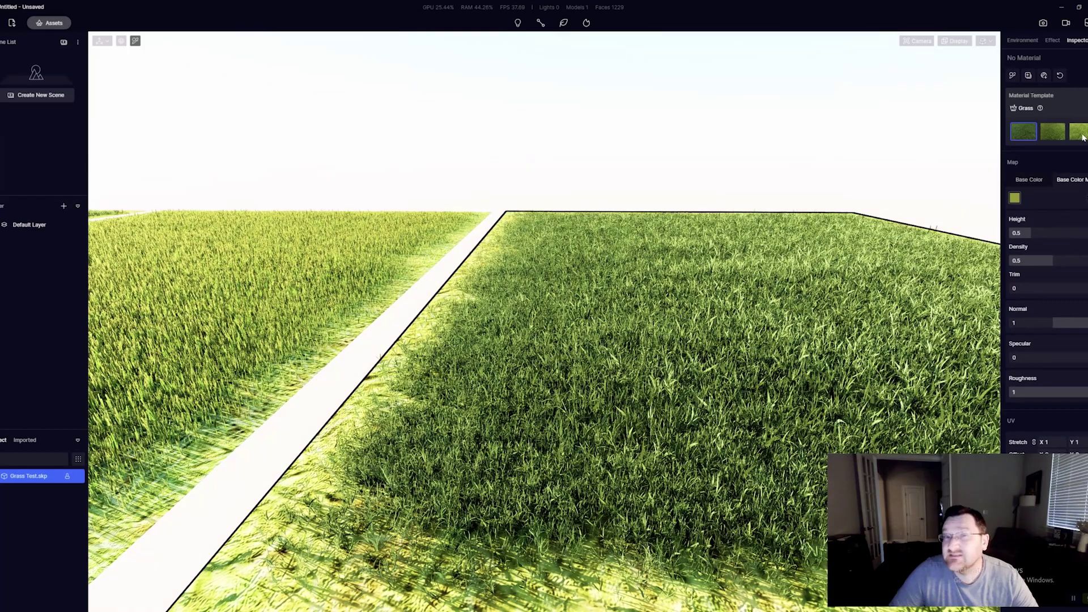
click(1082, 135)
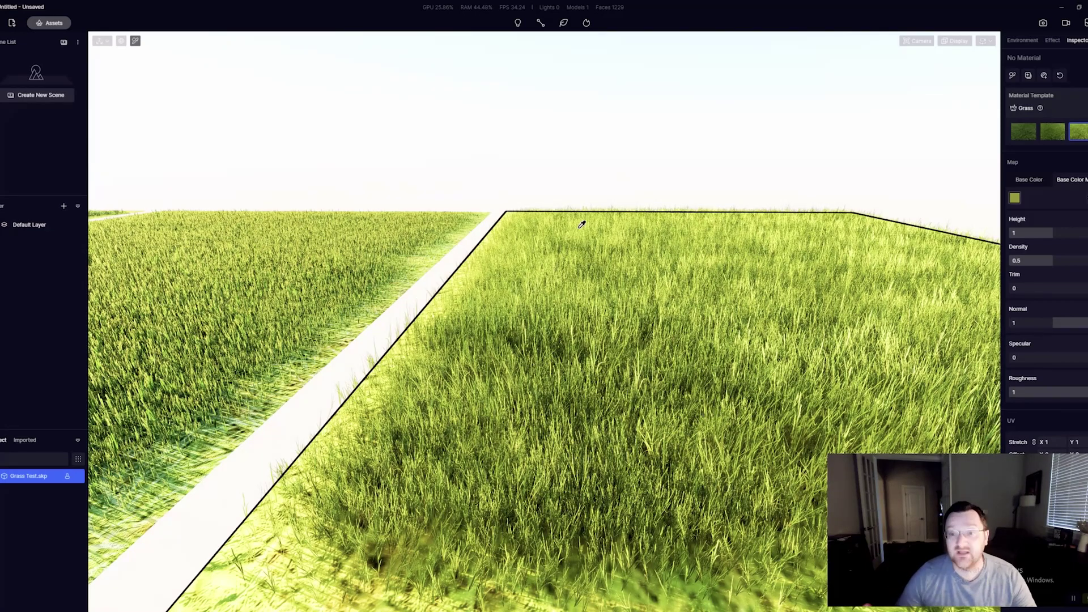
Step: Compare the three grass presets side by side across the ground planes
key(a)
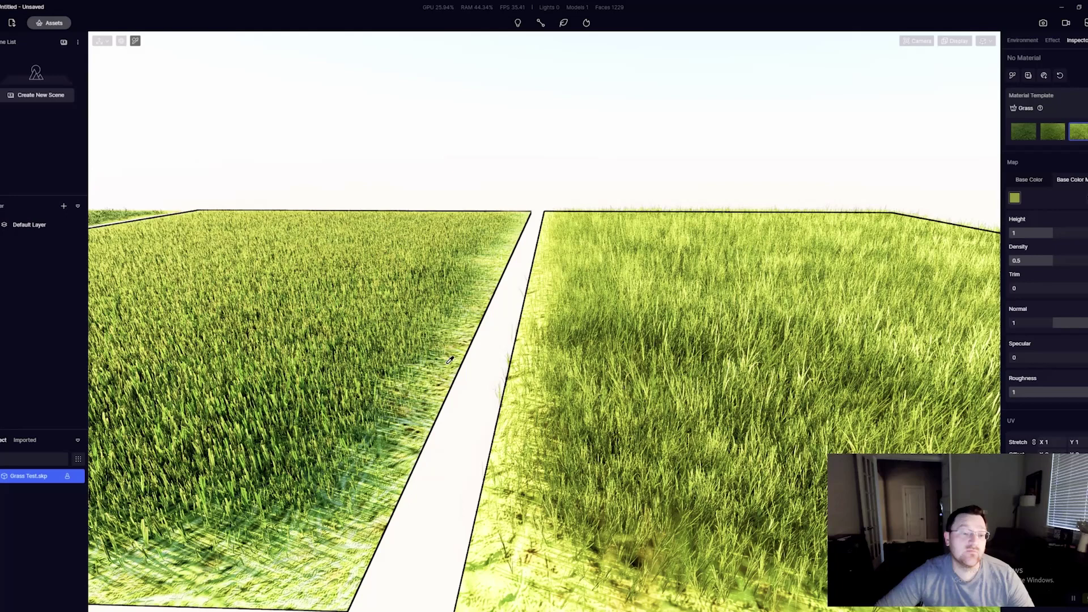
key(s)
key(d)
key(a)
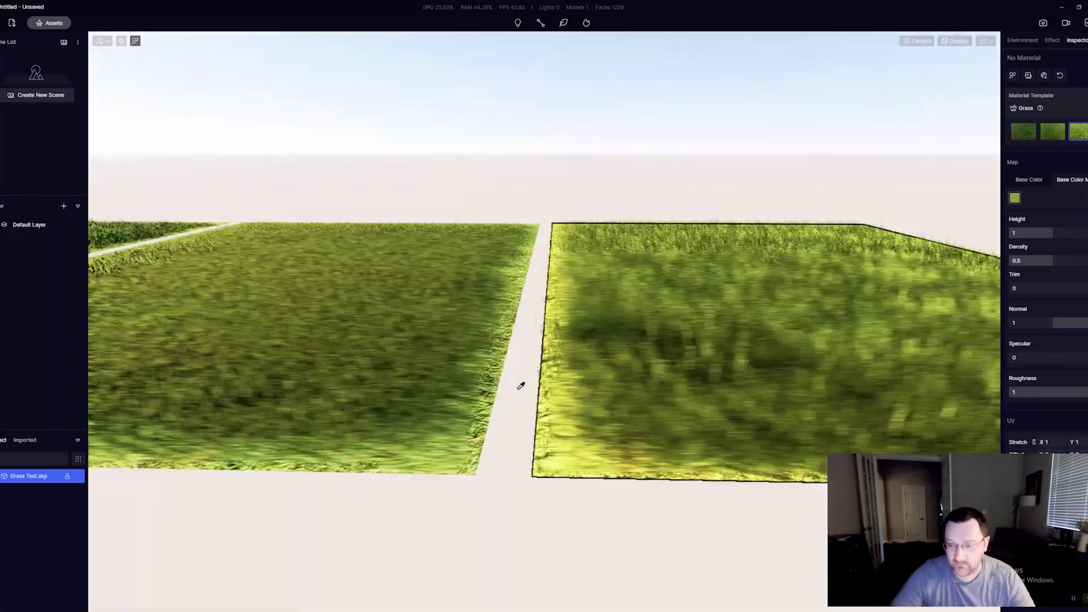
key(a)
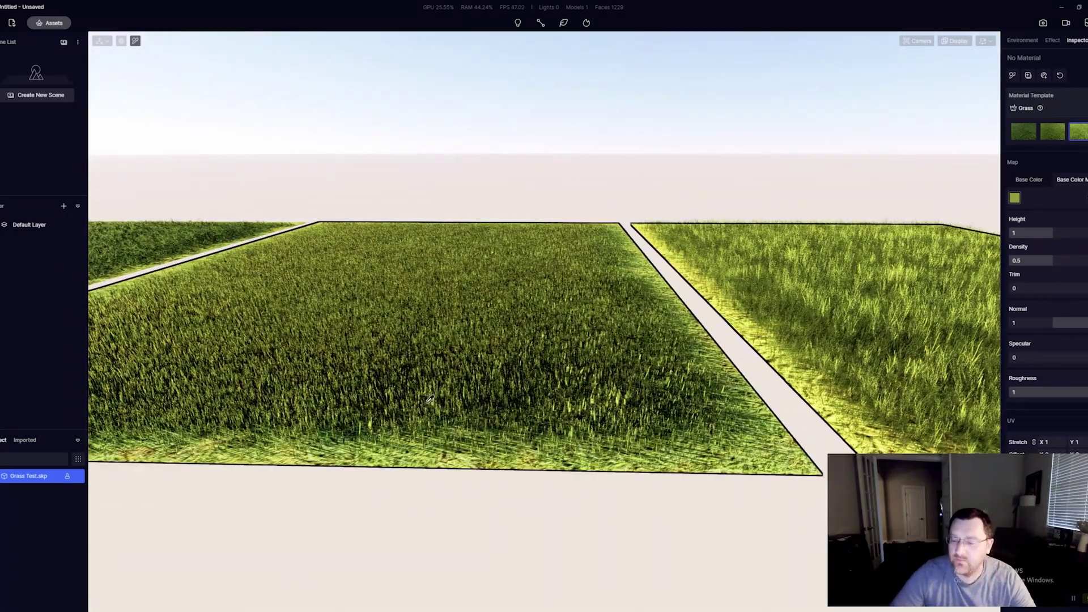
key(a)
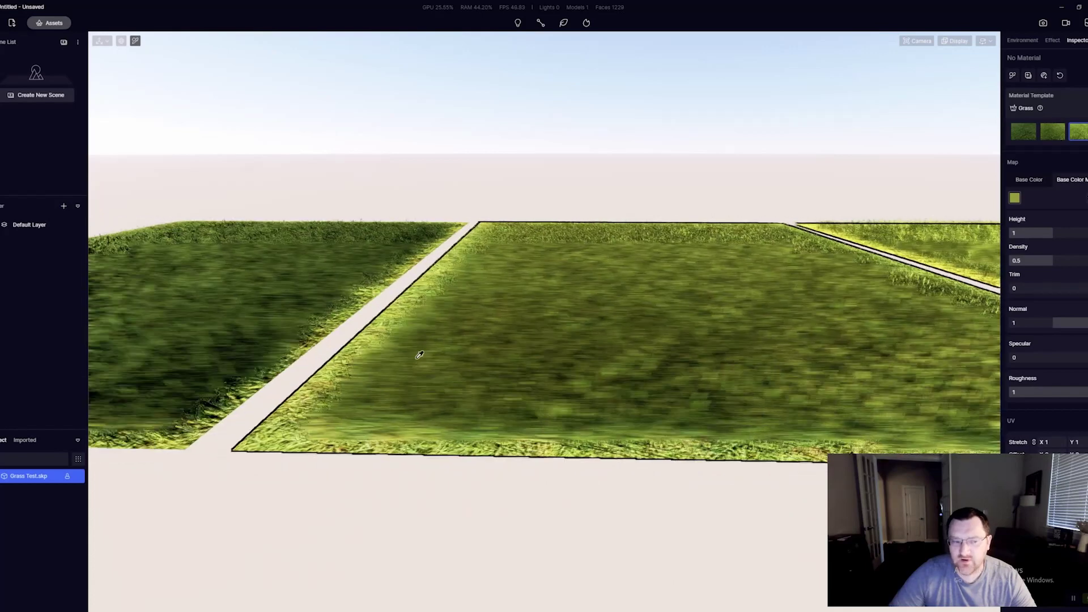
Step: Examine the sparse grass edges along the strip between the first and middle planes up close
key(w)
right_drag(389, 315, 371, 229)
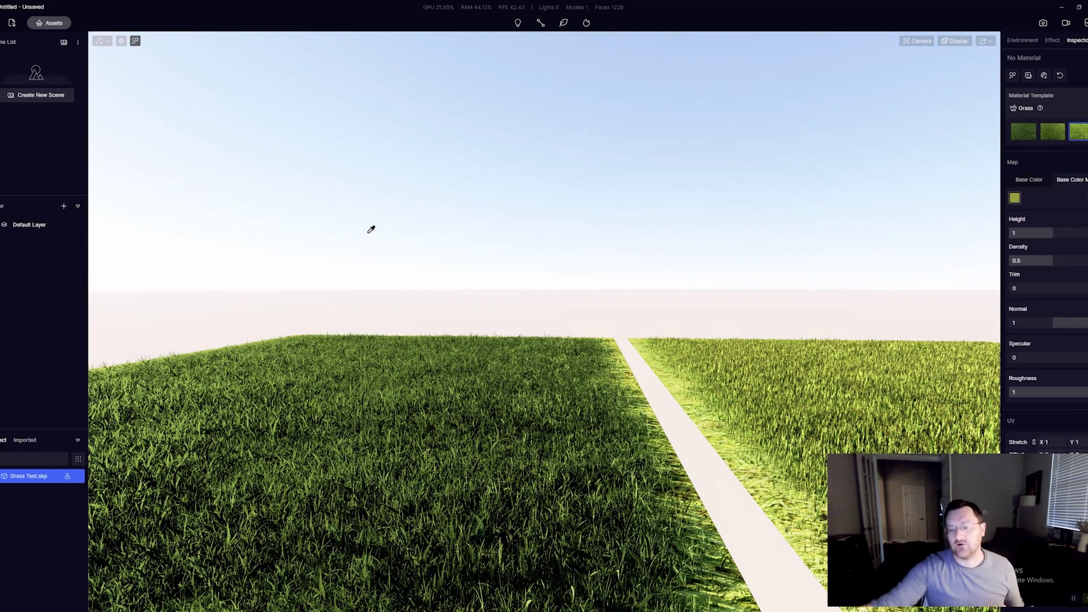
key(d)
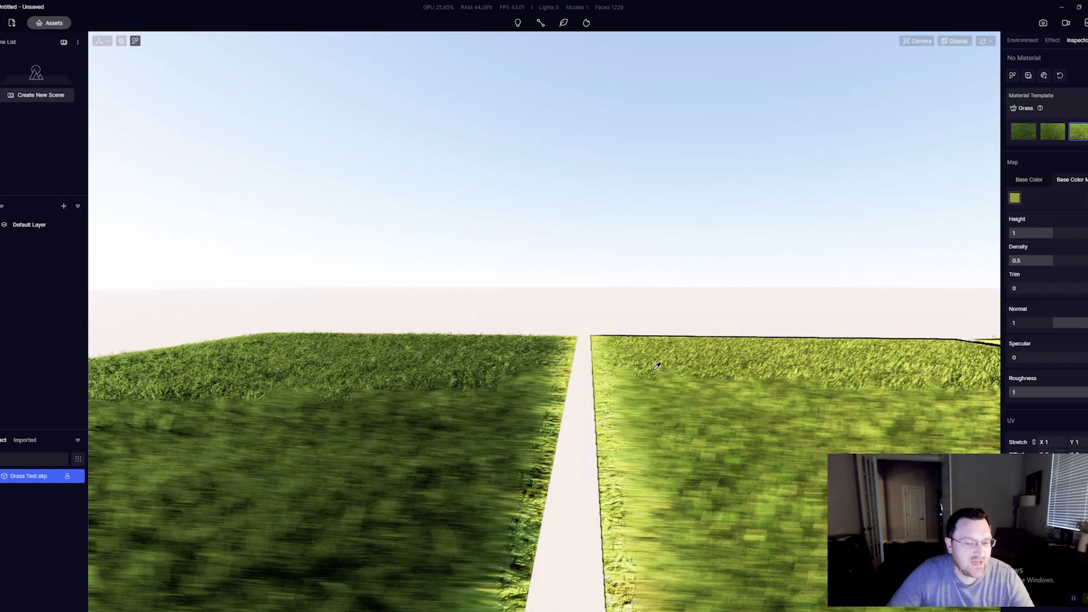
right_drag(731, 425, 482, 478)
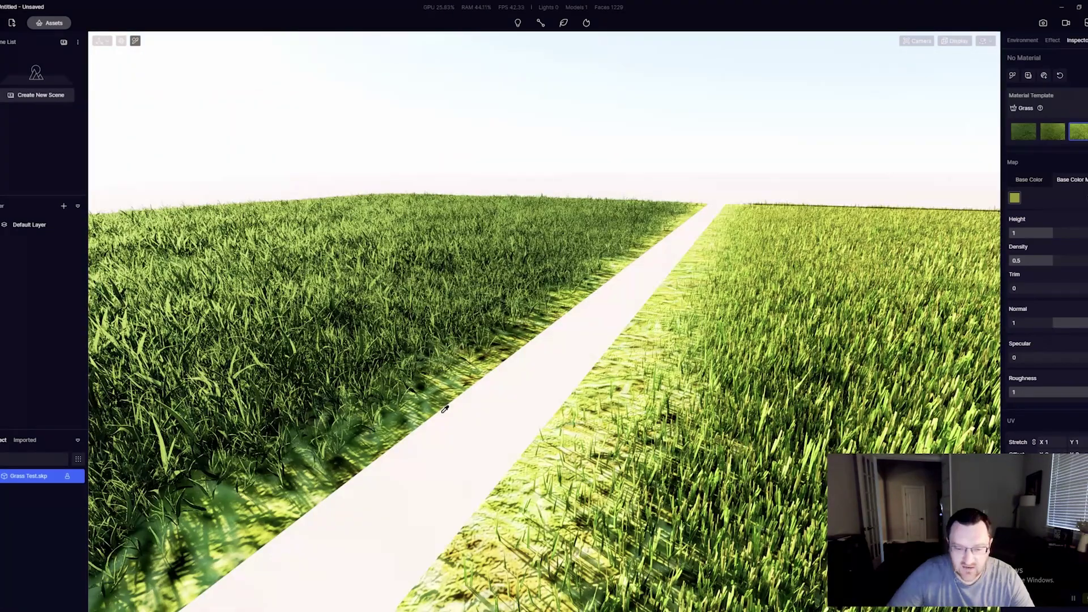
middle_drag(543, 390, 634, 326)
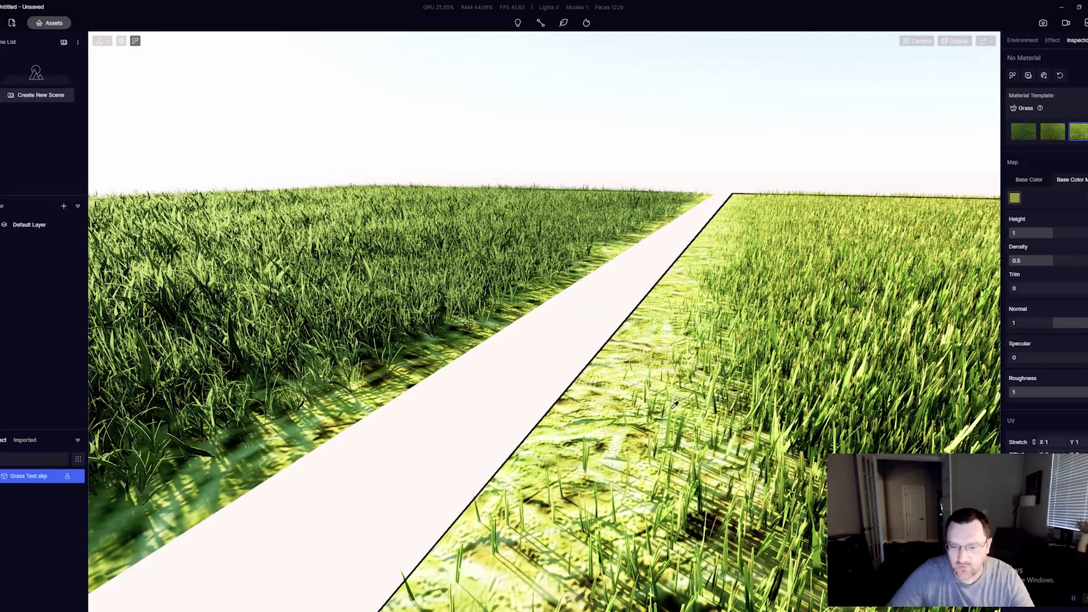
right_drag(636, 380, 675, 395)
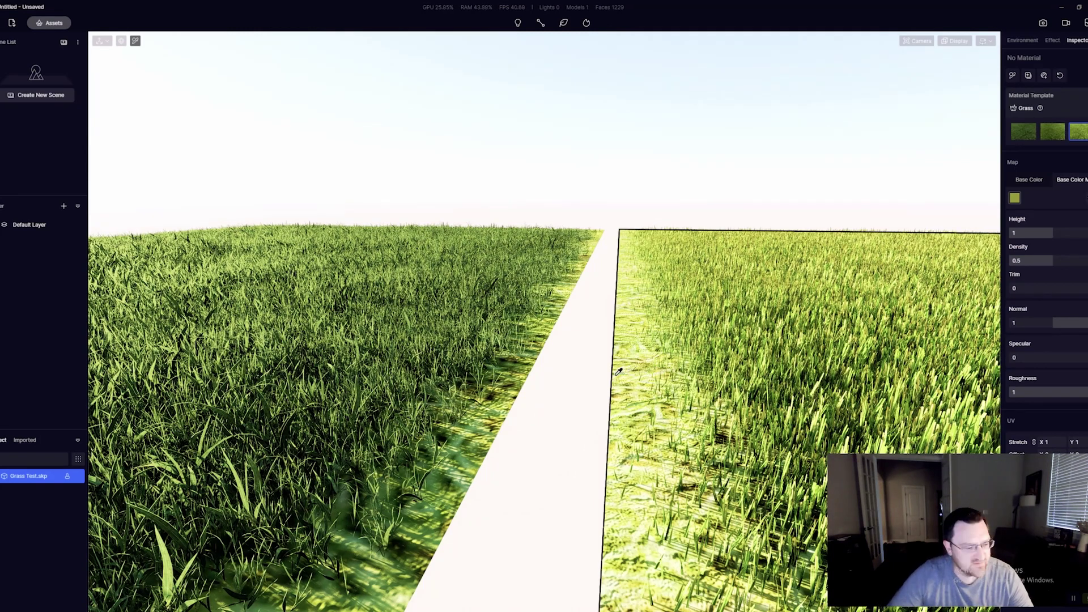
mouse_move(648, 367)
right_down()
mouse_move(706, 366)
mouse_move(664, 366)
right_up()
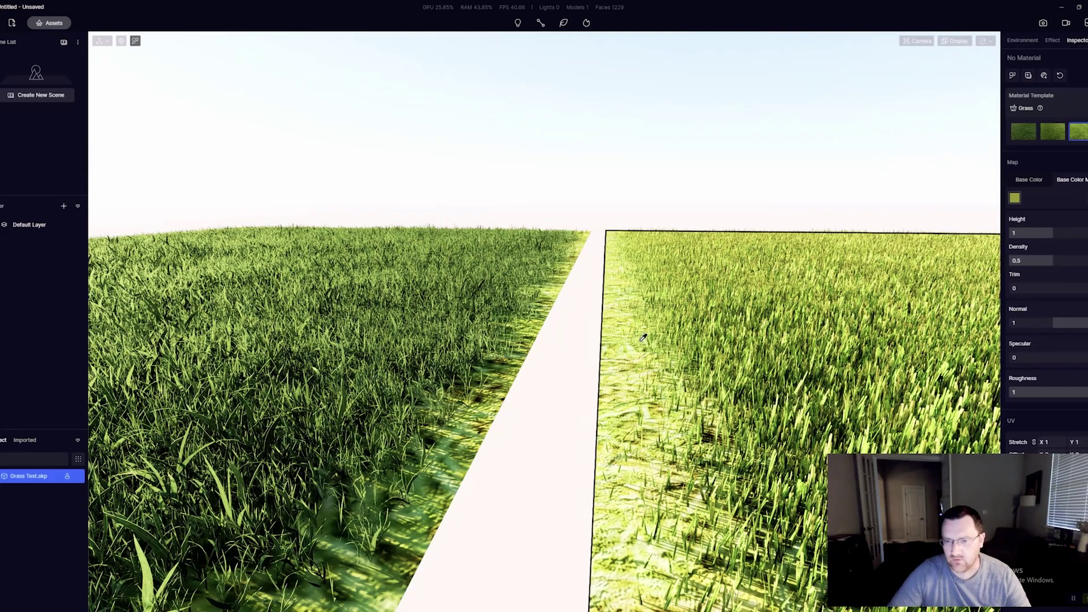
scroll(644, 335, down, 3)
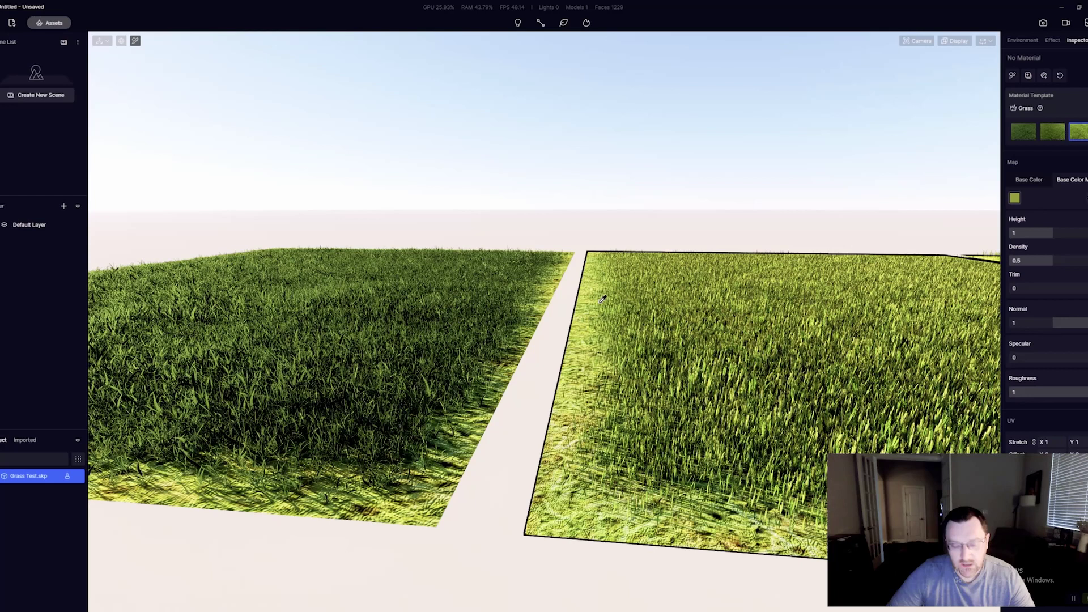
Step: Open the asset library, check its Material and Particle asset types, and return to Model
key(m)
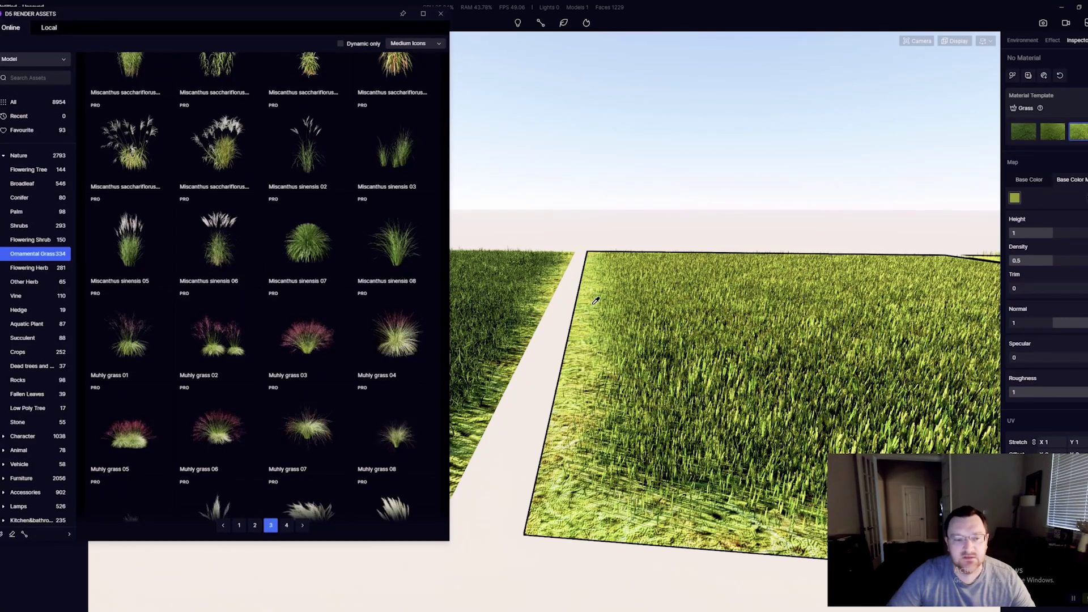
key(a)
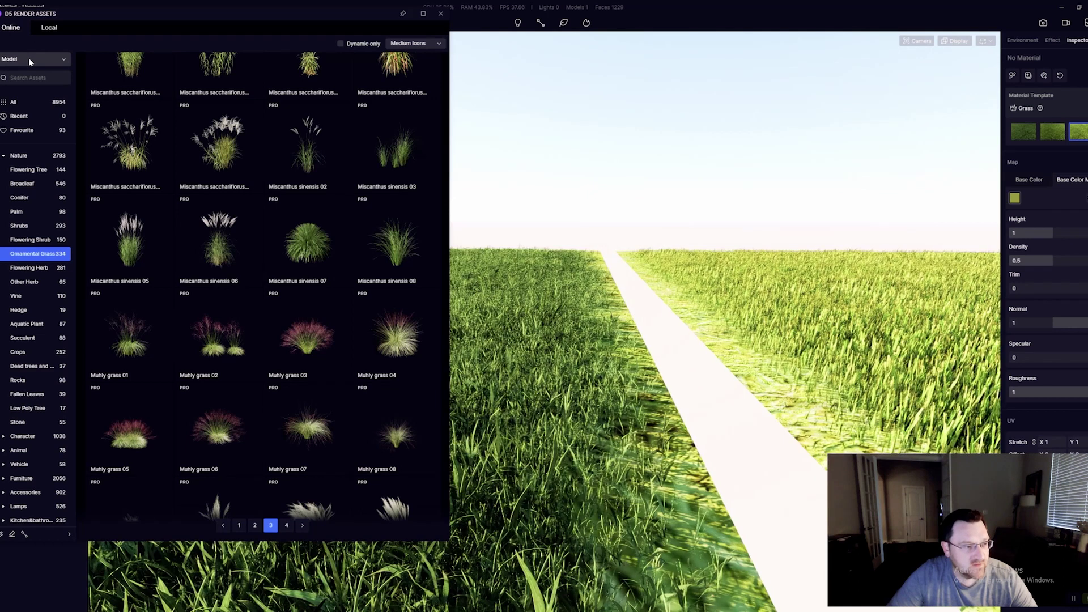
click(28, 59)
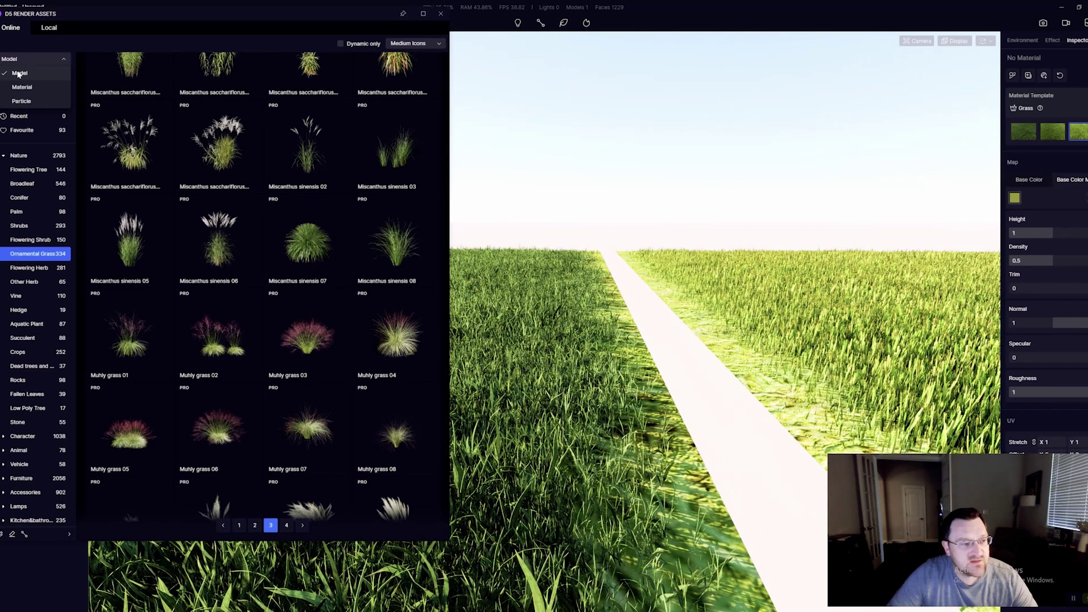
click(35, 54)
click(35, 55)
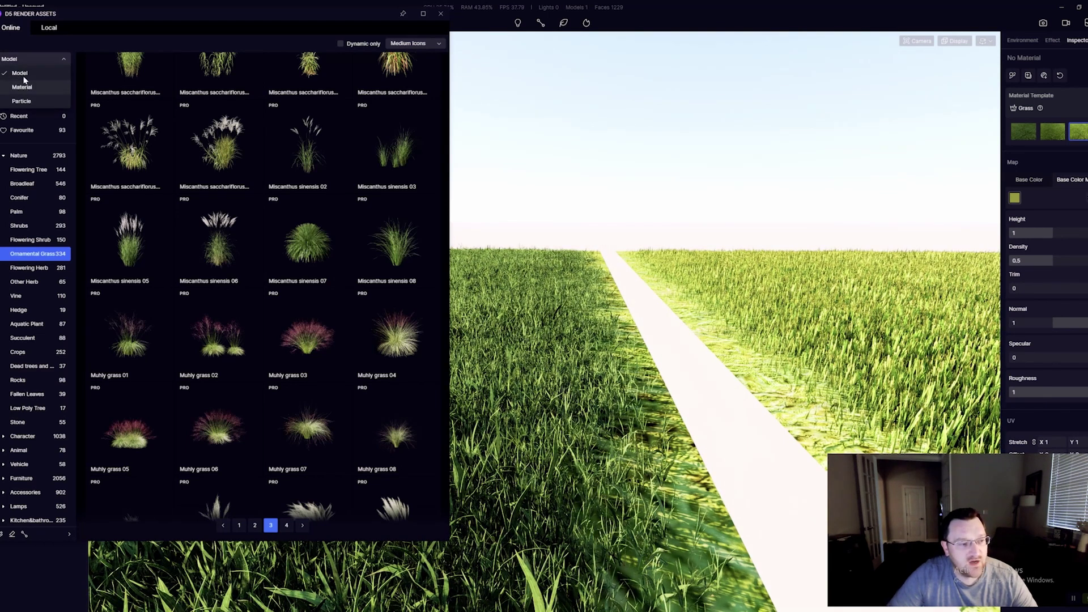
click(25, 81)
click(25, 59)
click(21, 101)
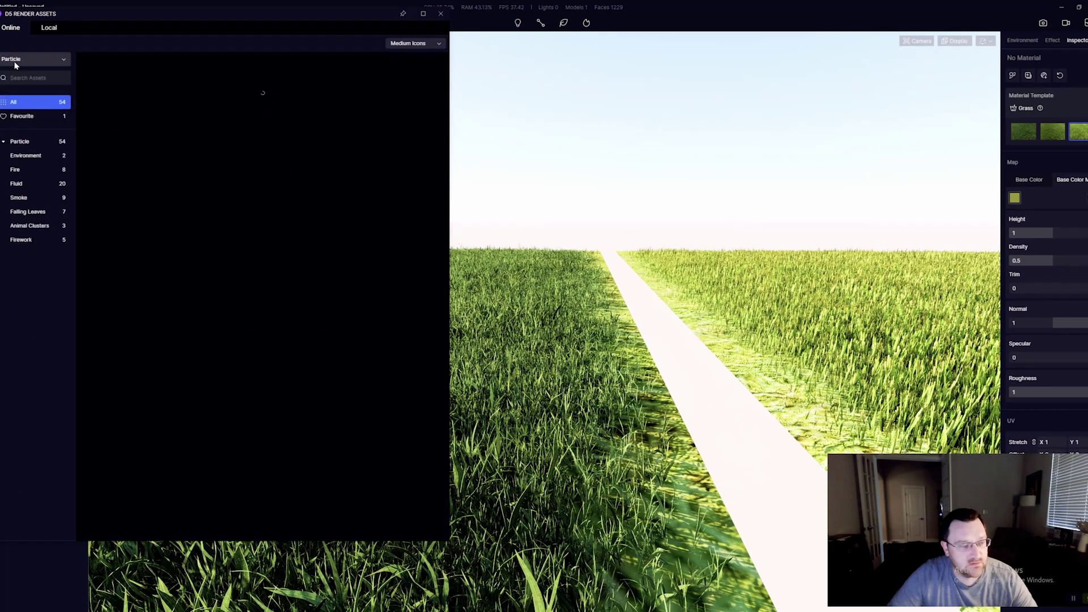
click(23, 60)
click(20, 72)
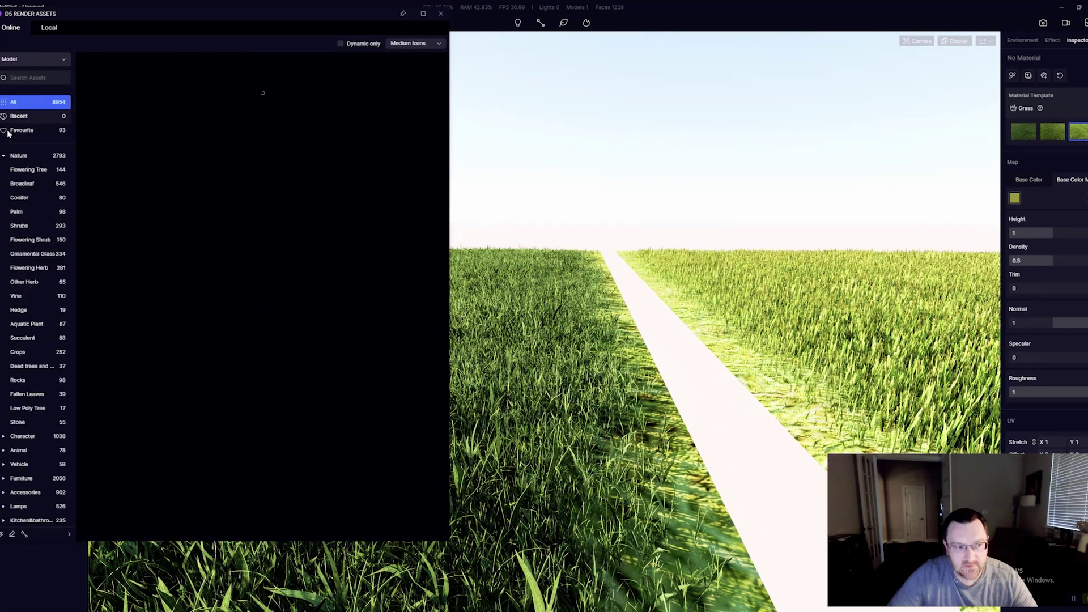
Step: Search the model assets for "grassmat"
click(19, 81)
text(a)
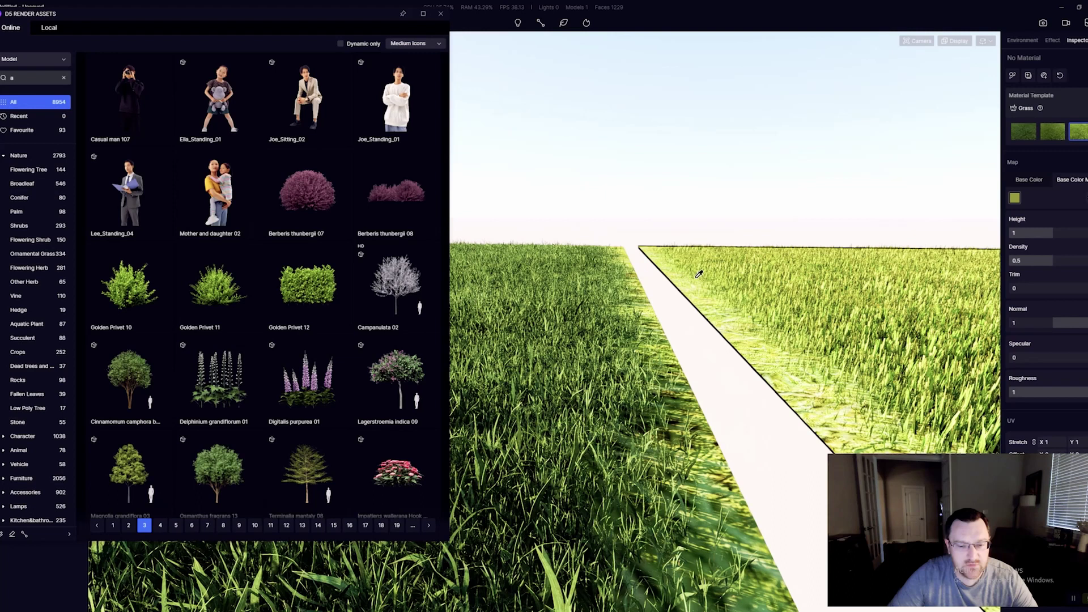
click(23, 81)
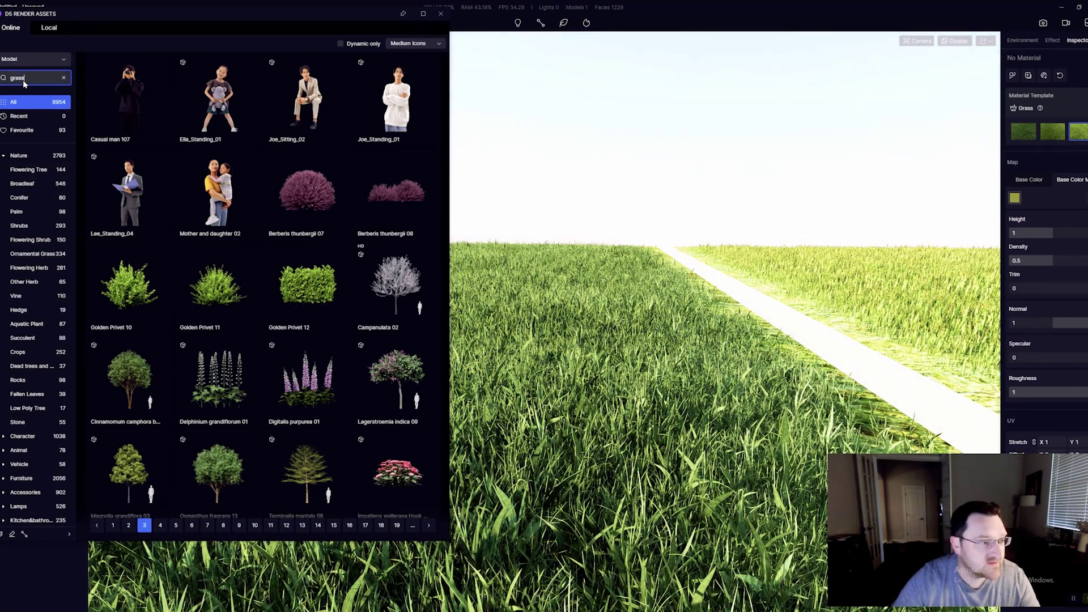
text(at)
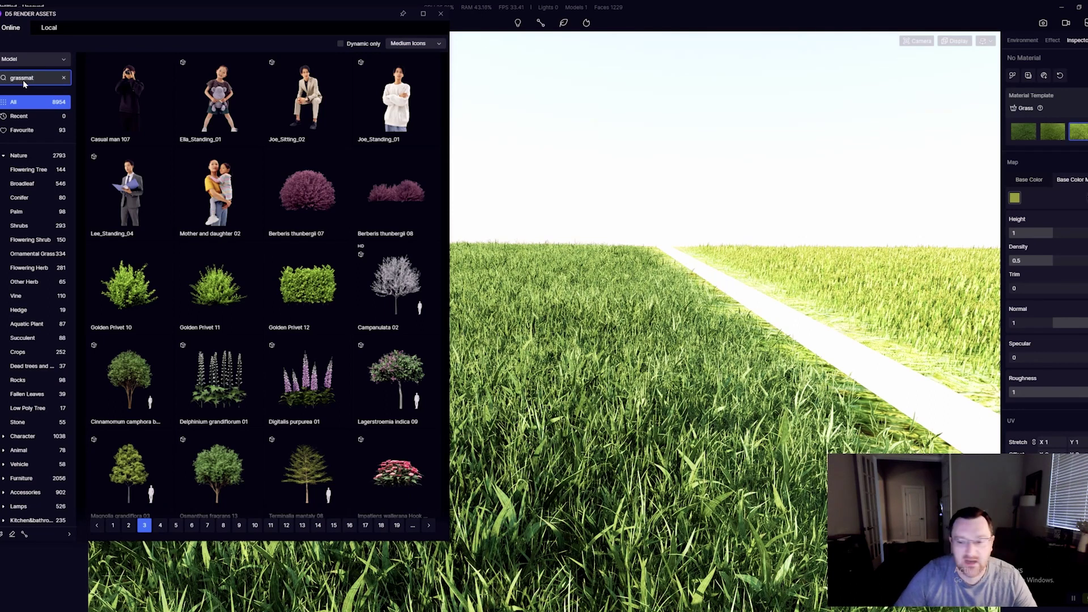
key(Return)
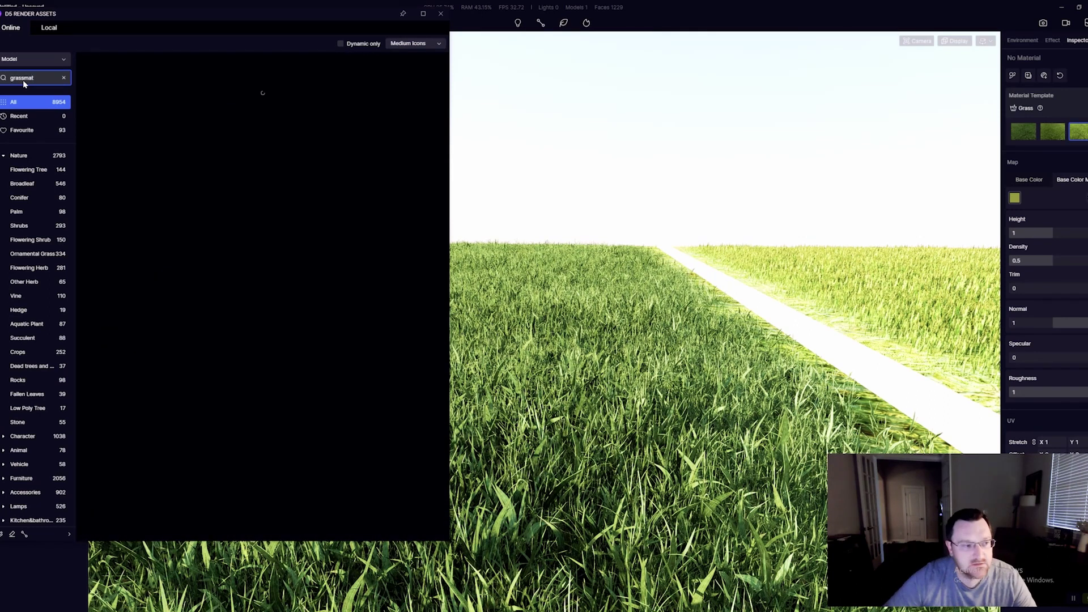
Step: Place a GrassMaterial01 clump on the bare edge of the first plane beside the strip
right_drag(615, 324, 646, 324)
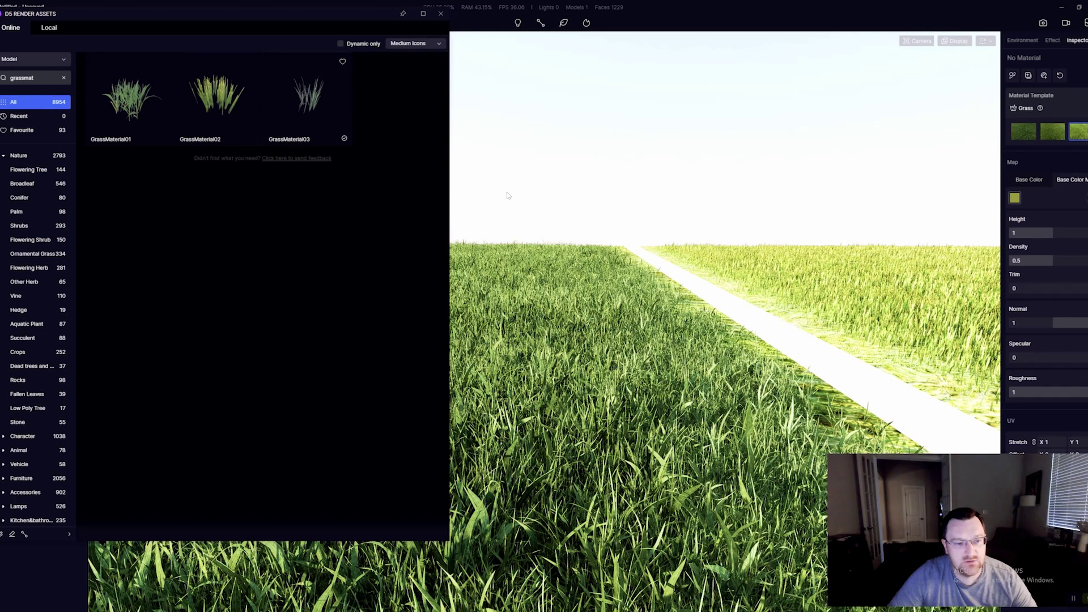
right_drag(759, 352, 689, 384)
key(d)
key(d)
key(a)
key(q)
key(d)
key(e)
key(a)
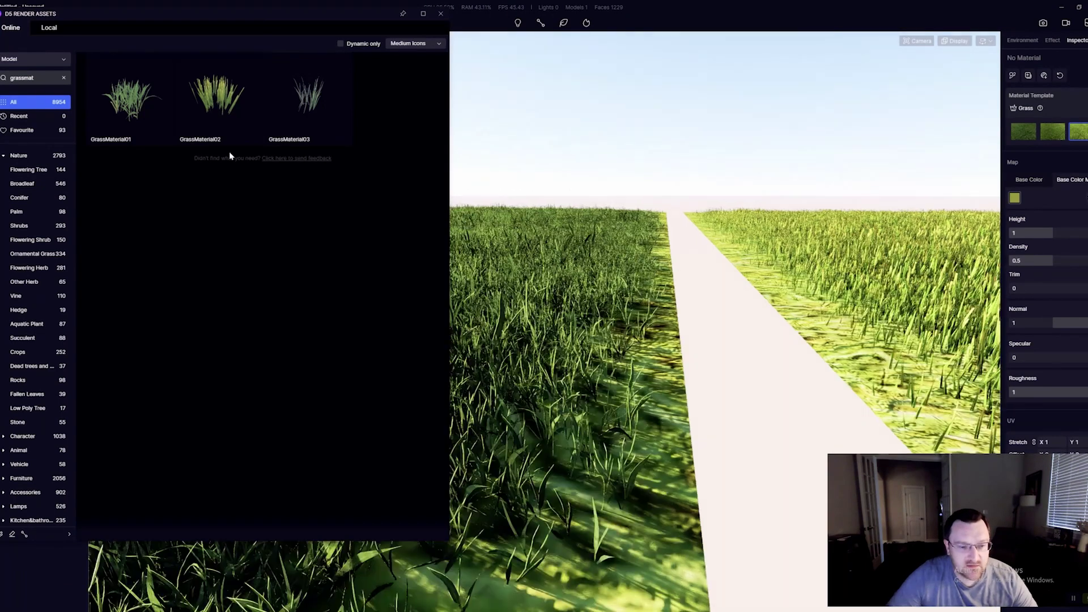
click(121, 122)
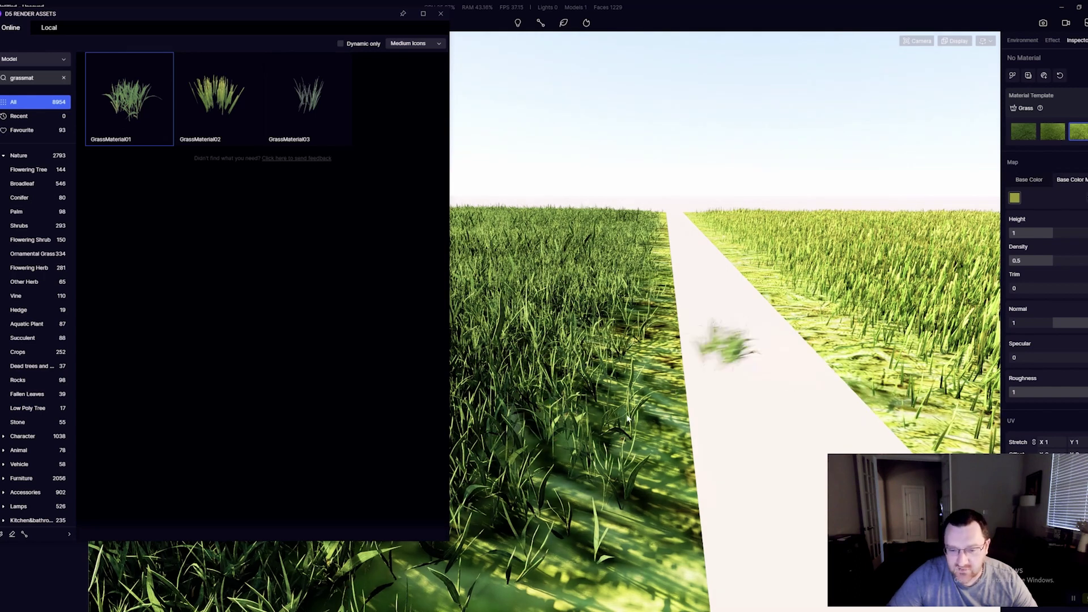
click(644, 400)
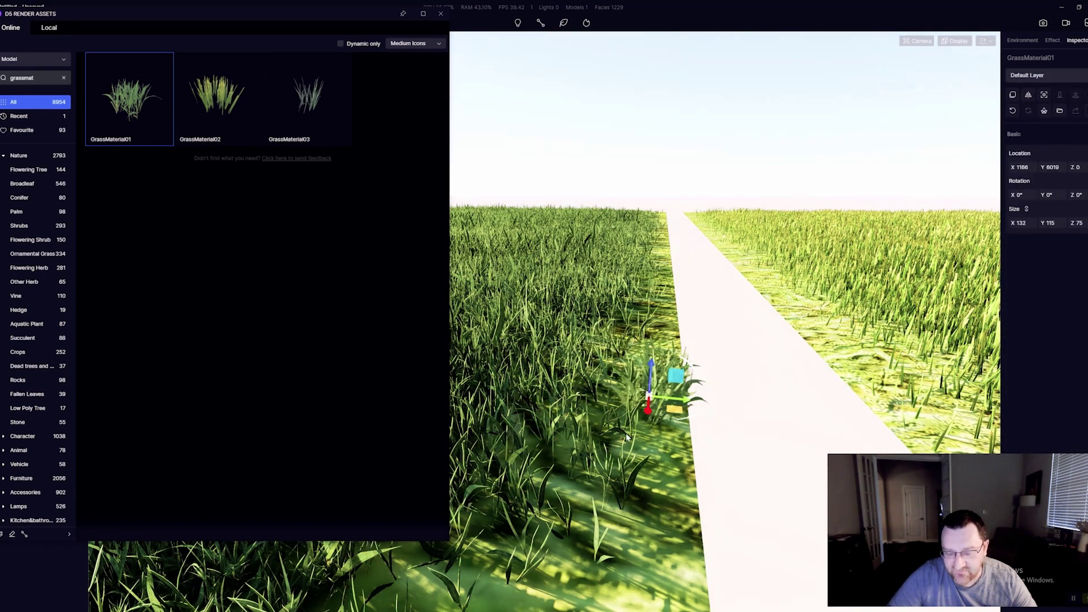
Step: Scatter more GrassMaterial01 clumps around the first one to fill the bare side edge of the first plane
scroll(652, 386, up, 3)
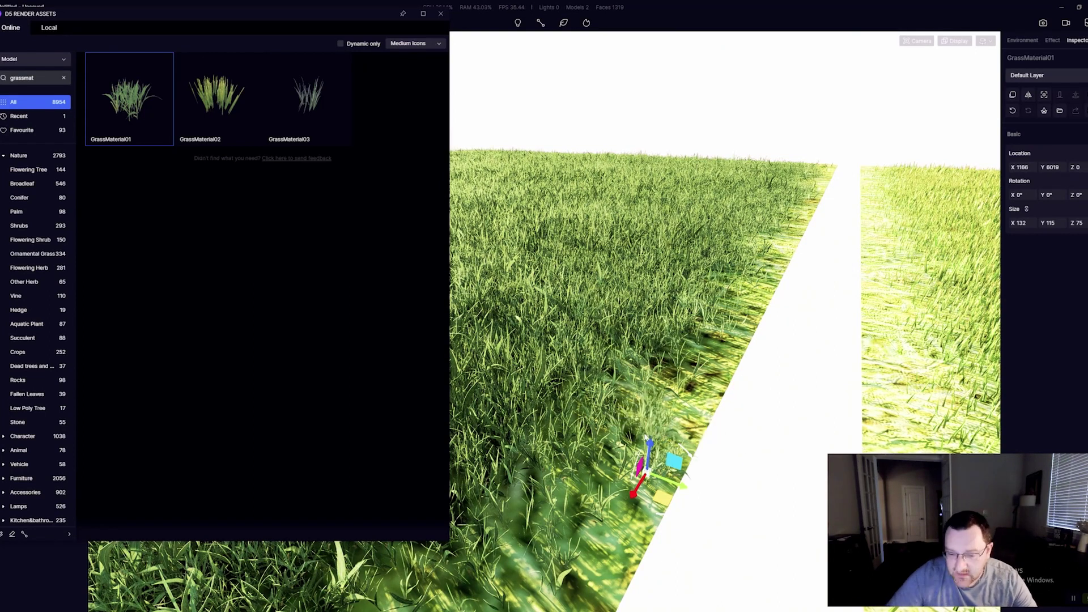
click(675, 438)
click(667, 403)
click(696, 389)
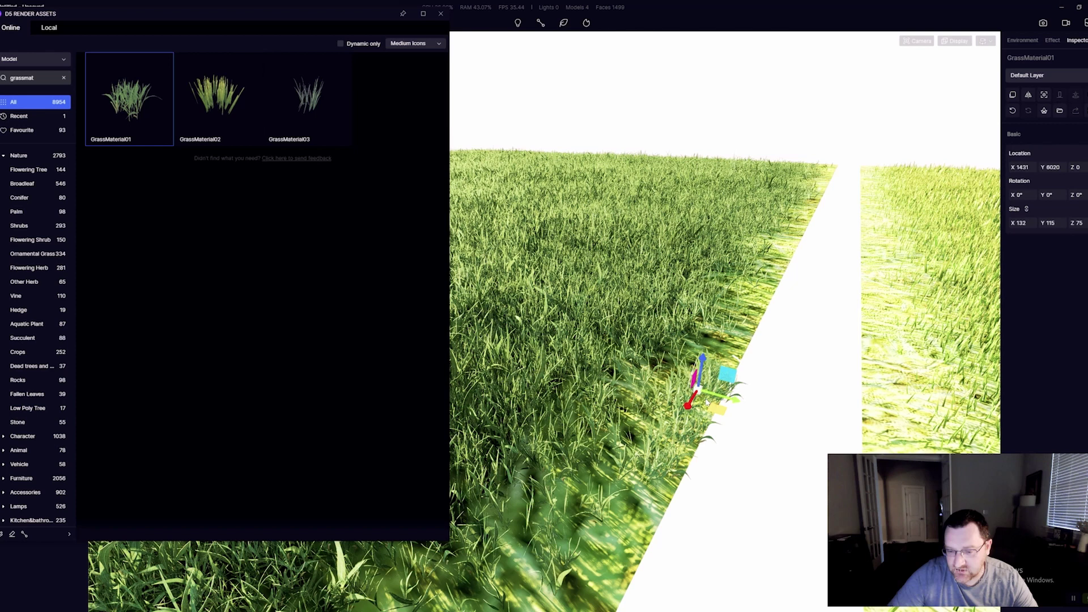
click(706, 398)
click(702, 384)
click(628, 458)
click(627, 481)
click(625, 513)
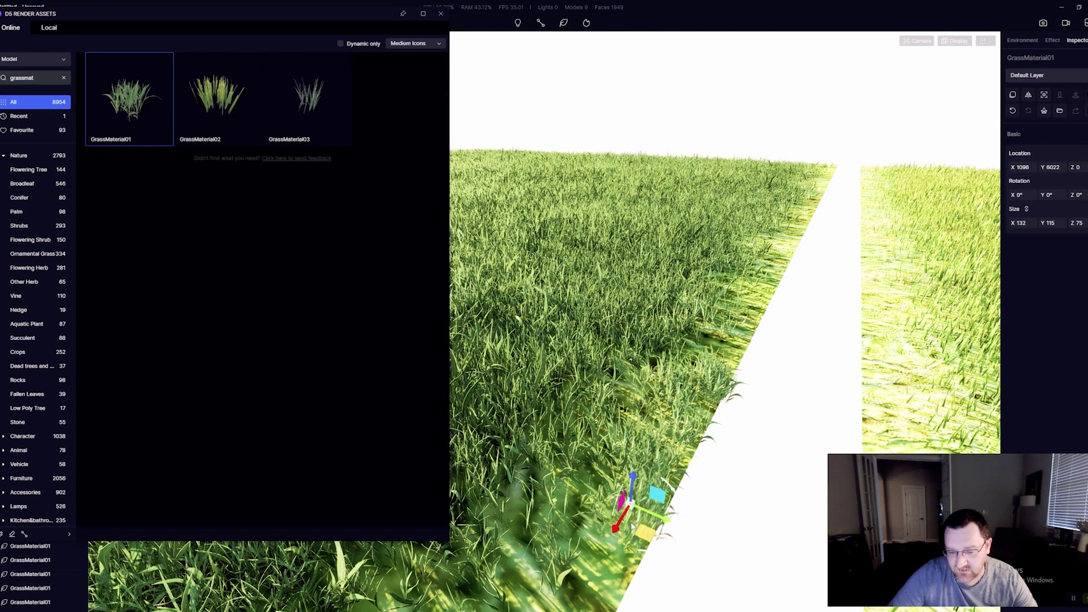
click(623, 524)
Step: Continue placing GrassMaterial01 clumps along the first plane's side edge down to its front corner
scroll(691, 437, down, 4)
middle_drag(691, 437, 691, 389)
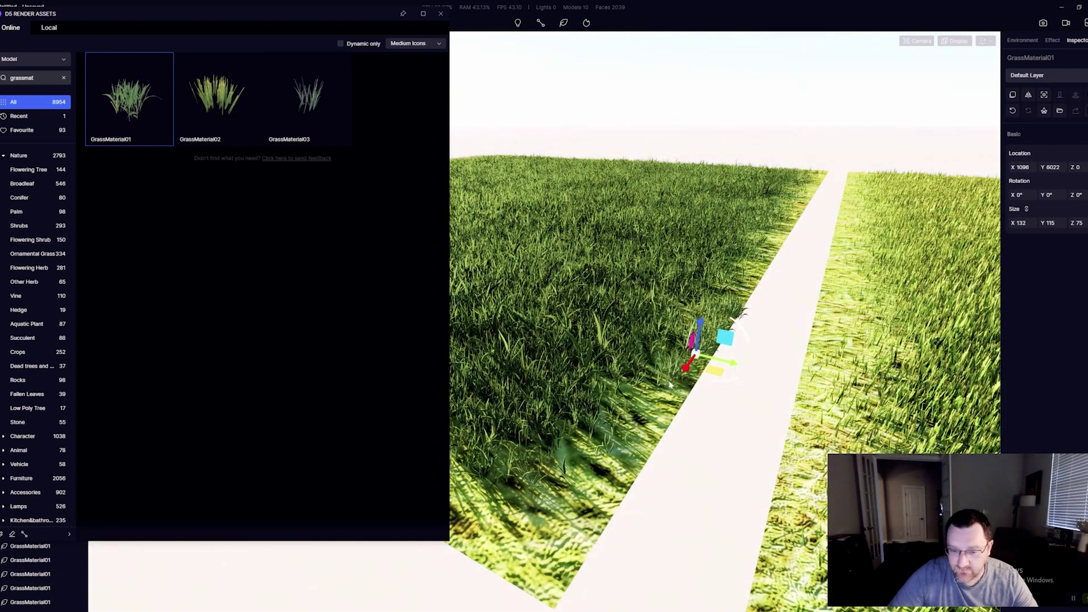
click(665, 384)
click(659, 417)
click(627, 451)
click(616, 476)
click(598, 500)
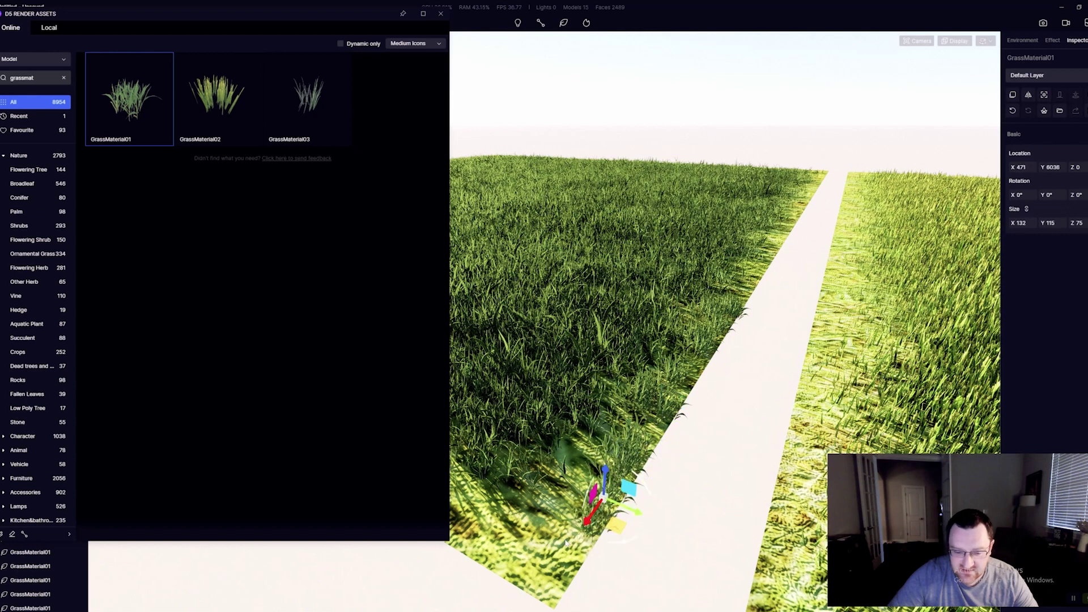
click(577, 526)
click(546, 567)
Step: Fill the bare patch just inside the first plane's front corner with five more GrassMaterial01 clumps
click(497, 534)
click(524, 530)
click(538, 522)
click(548, 511)
click(561, 500)
right_drag(630, 448, 716, 396)
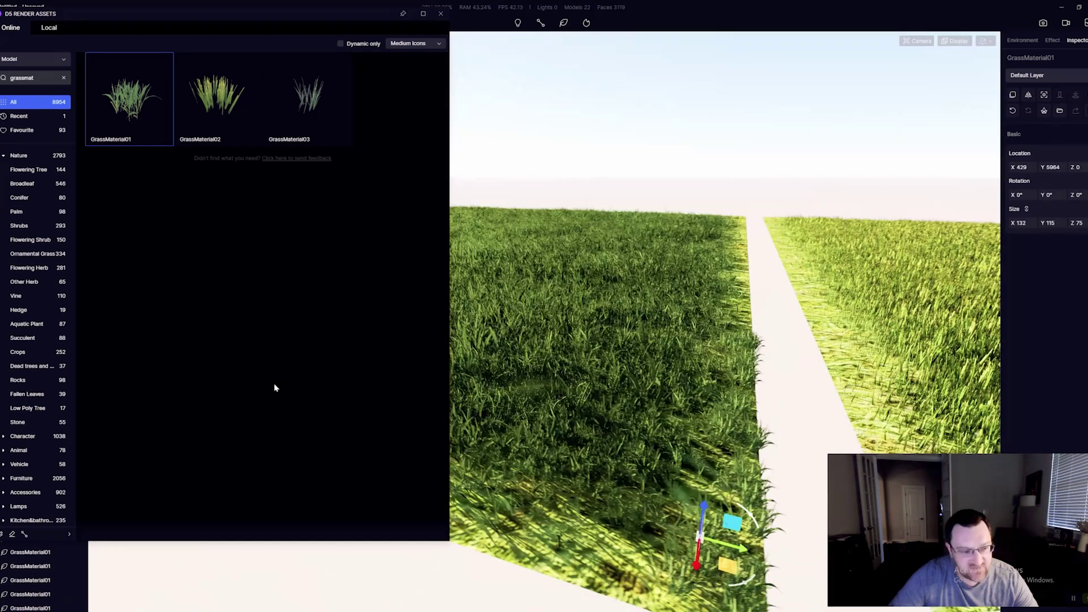
key(a)
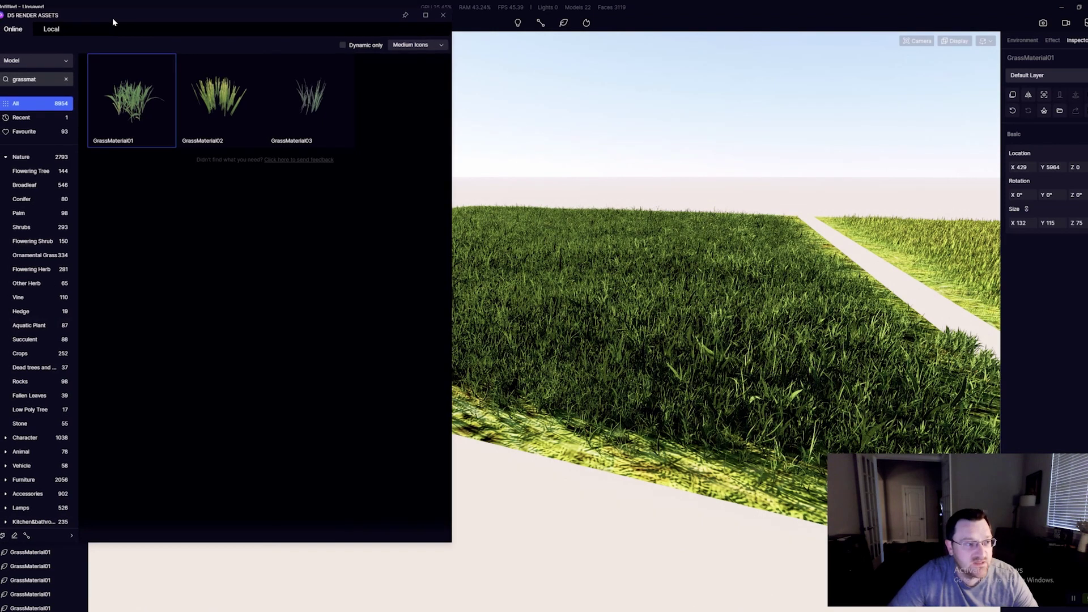
Step: Activate the scatter brush with GrassMaterial01 and paint grass along the first plane's front edge
drag(112, 20, 225, 47)
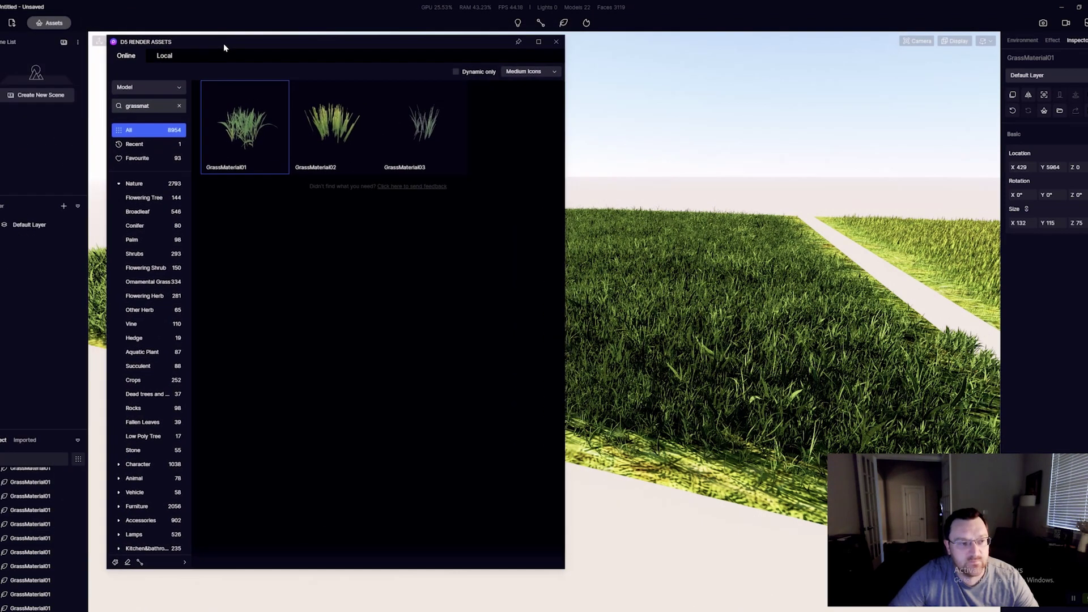
click(116, 563)
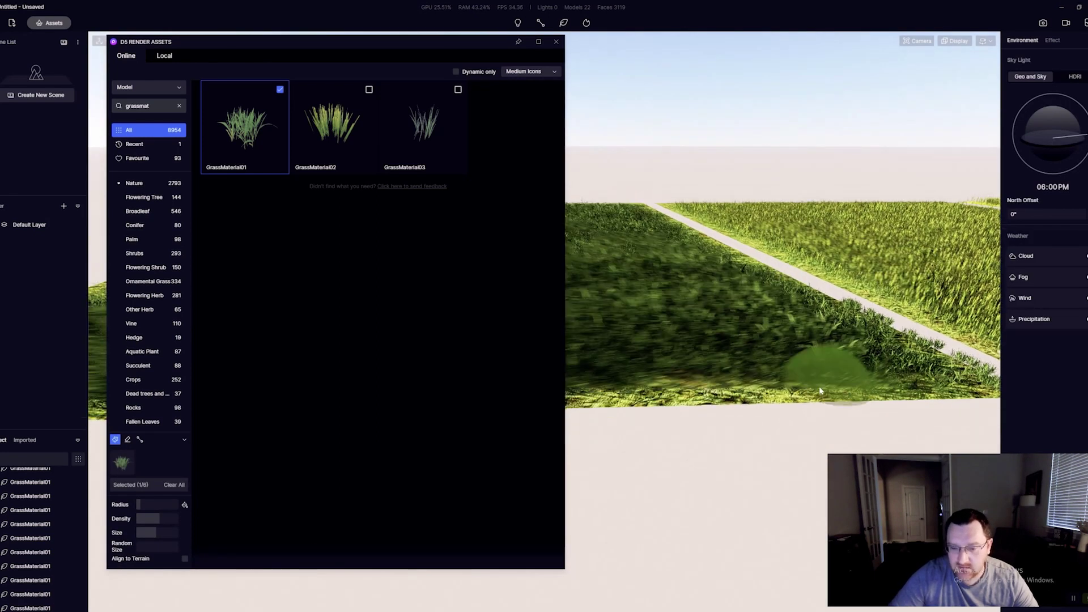
scroll(819, 387, down, 2)
mouse_move(679, 386)
mouse_down()
mouse_move(923, 373)
mouse_move(767, 376)
mouse_move(880, 371)
mouse_up()
key(a)
key(s)
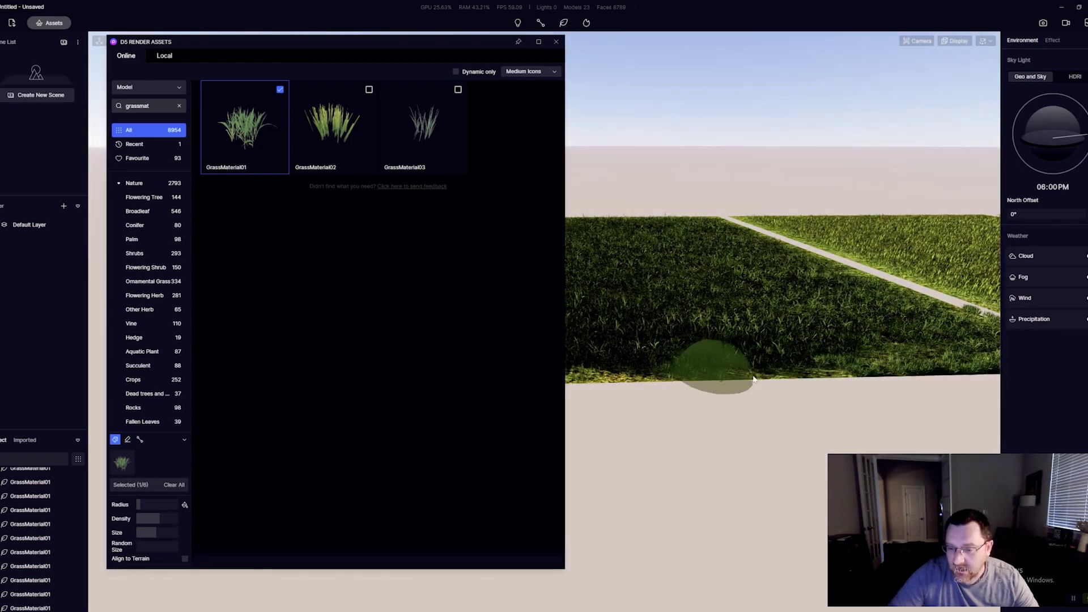
drag(754, 379, 810, 364)
key(w)
key(a)
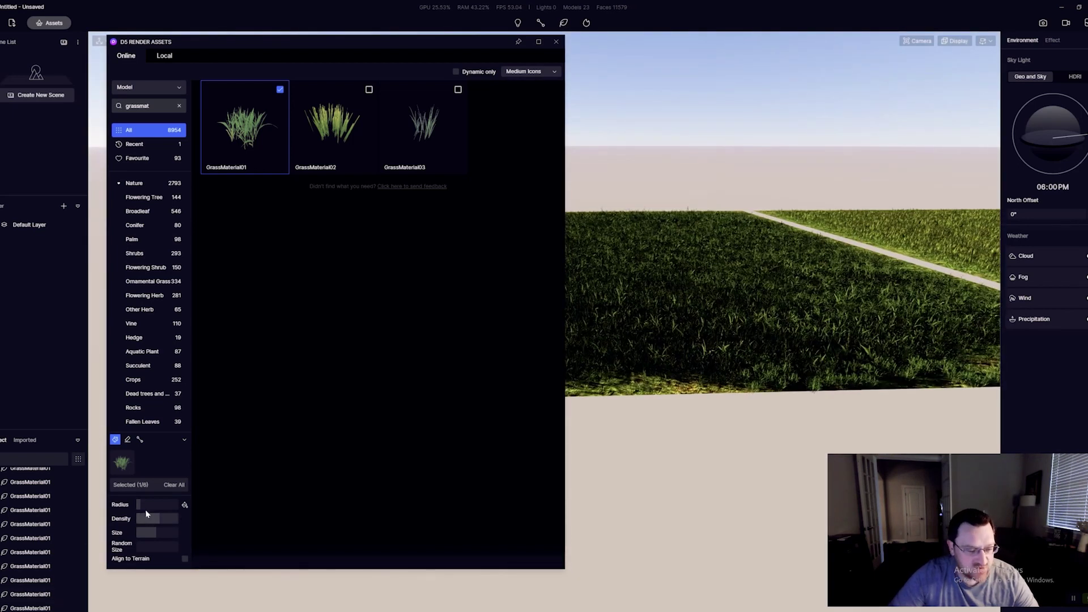
Step: Enlarge the brush radius and paint GrassMaterial01 over the first plane's front area toward its outer corner
drag(141, 505, 152, 504)
key(s)
key(a)
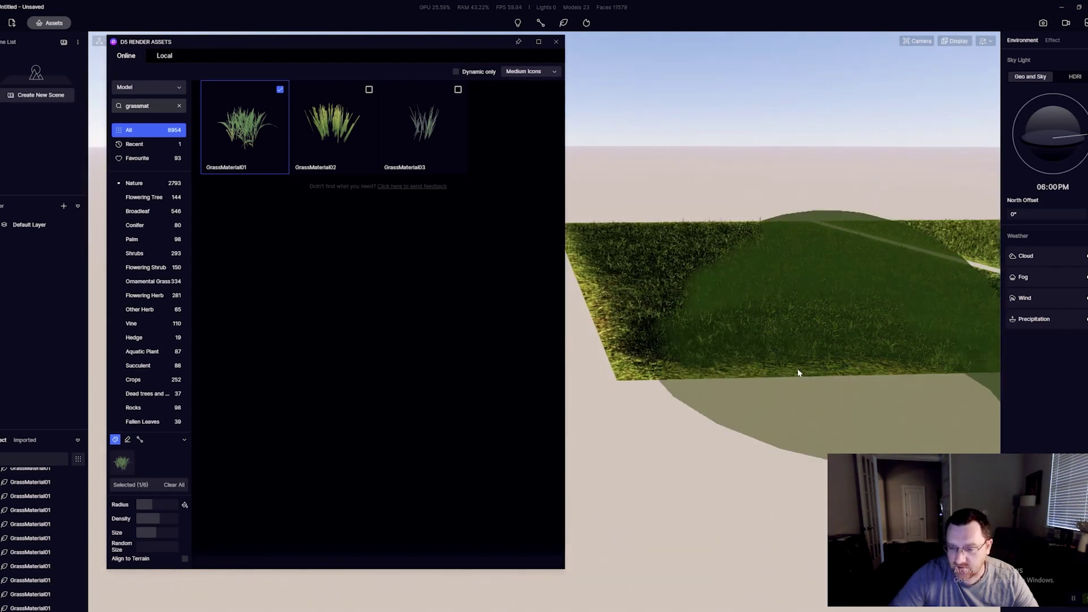
drag(798, 373, 683, 361)
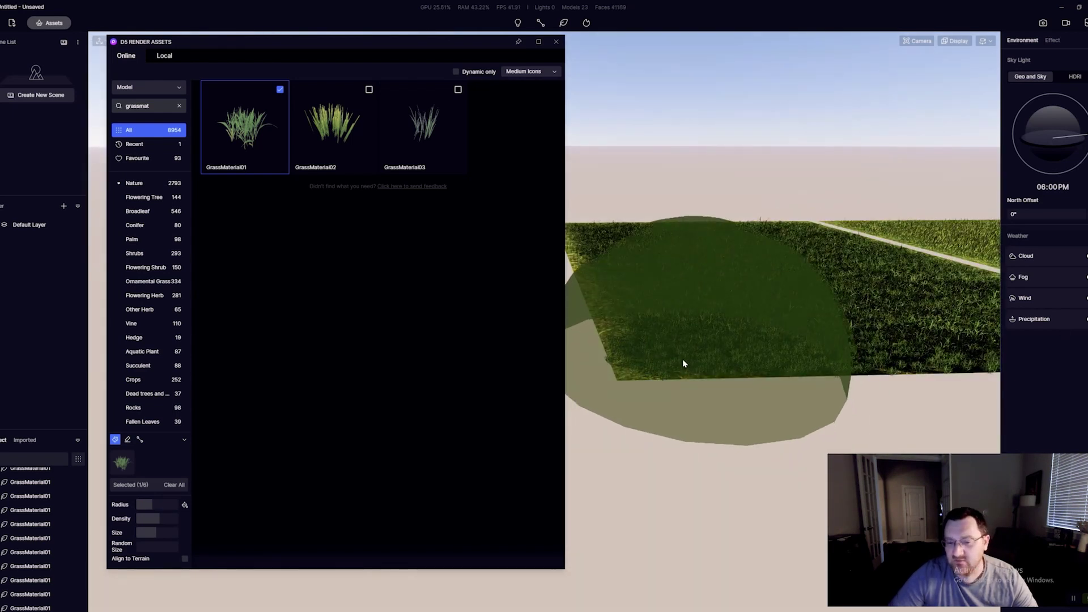
key(w)
key(a)
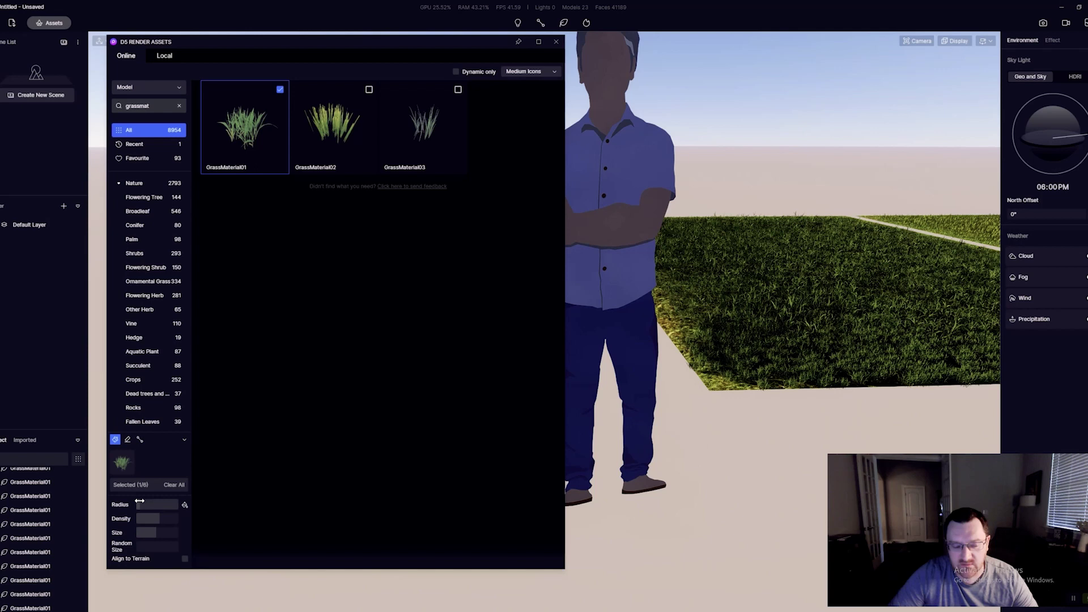
Step: Reduce the brush radius and paint GrassMaterial01 along the first plane's outer side edge and corner
right_drag(701, 386, 564, 374)
key(w)
key(d)
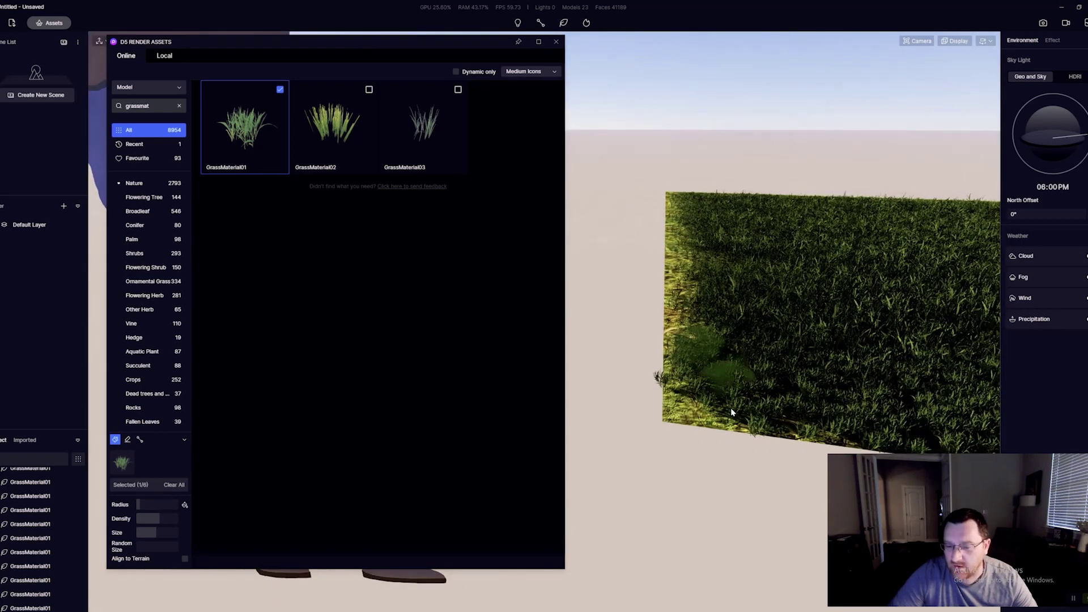
drag(687, 406, 686, 386)
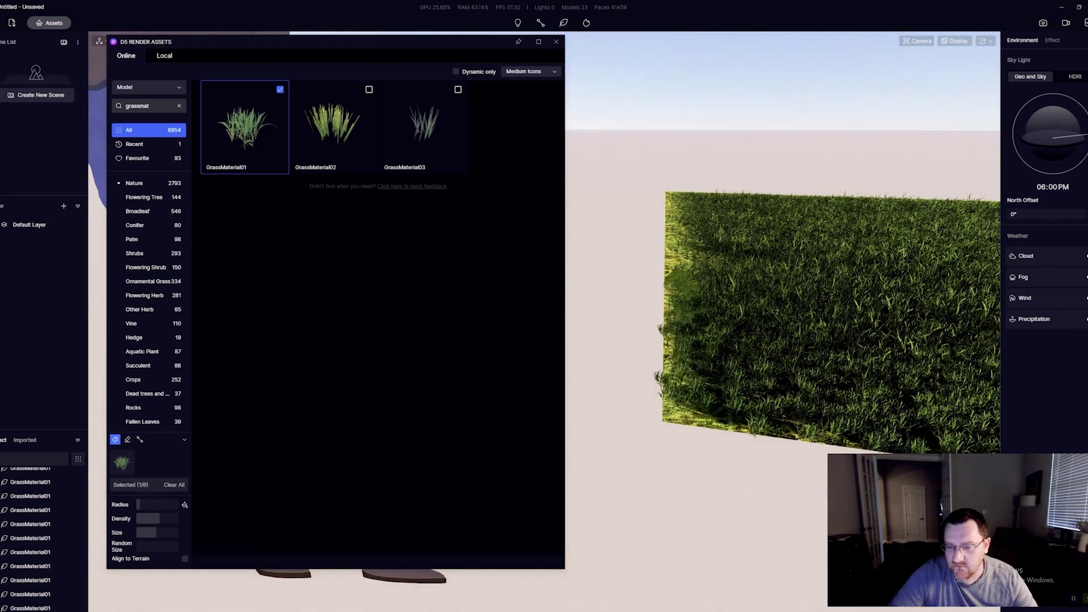
click(674, 286)
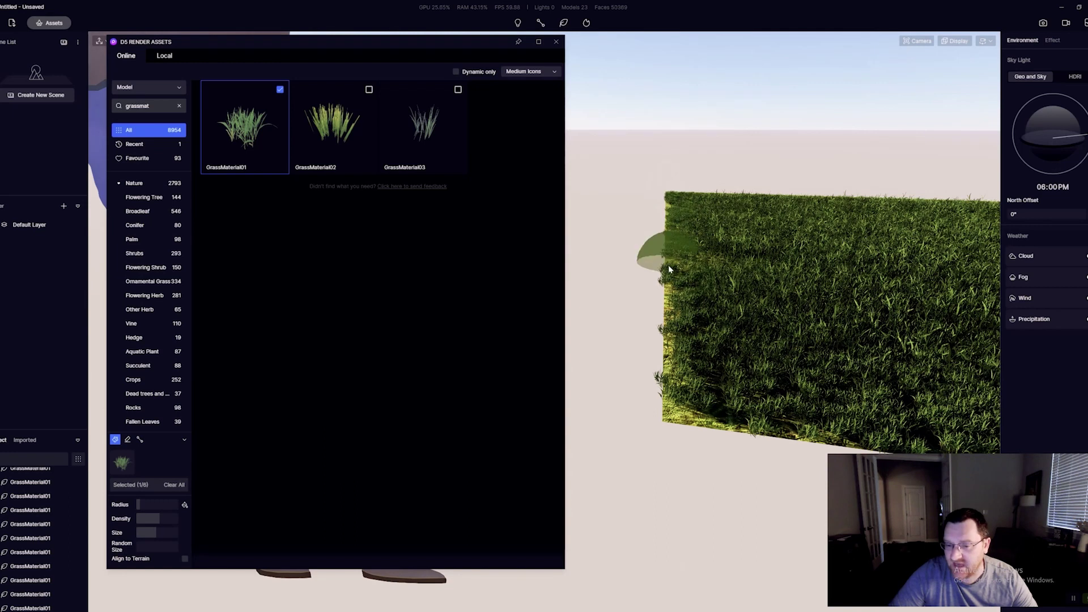
mouse_move(669, 270)
mouse_down()
mouse_move(655, 315)
mouse_move(728, 407)
mouse_move(781, 407)
mouse_up()
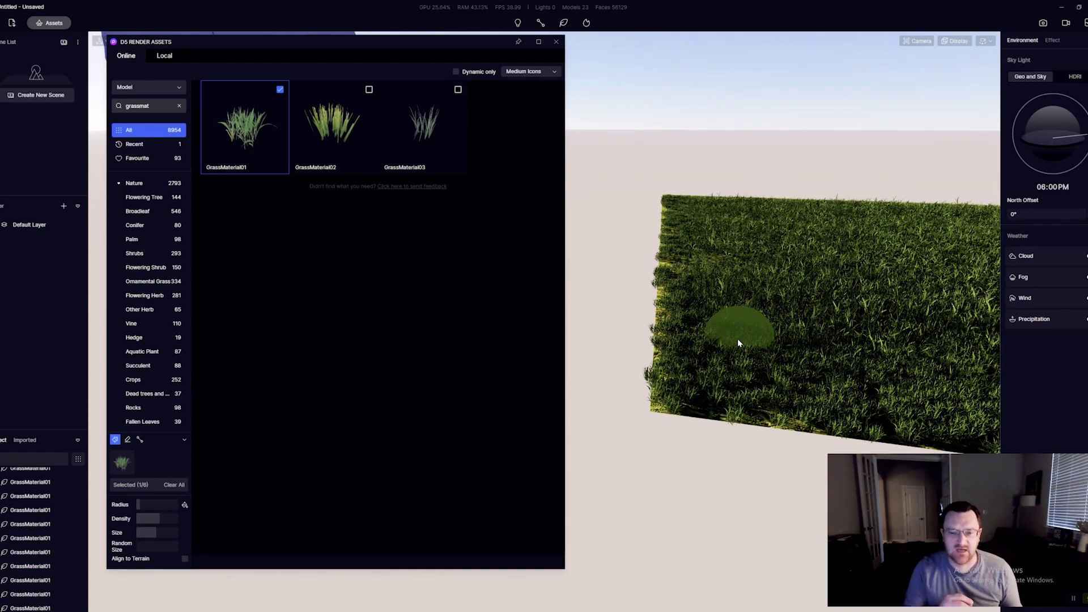
Step: Turn off the brush and place single GrassMaterial01 clumps in the gaps midway along the first plane's outer side edge
right_drag(761, 342, 775, 403)
scroll(690, 333, up, 4)
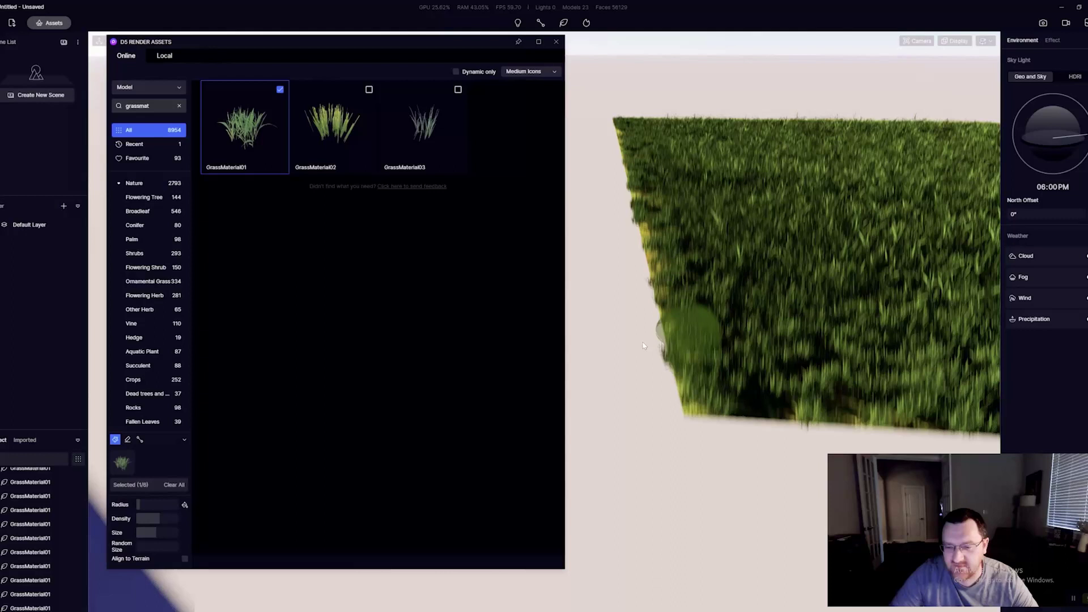
middle_drag(670, 298, 726, 247)
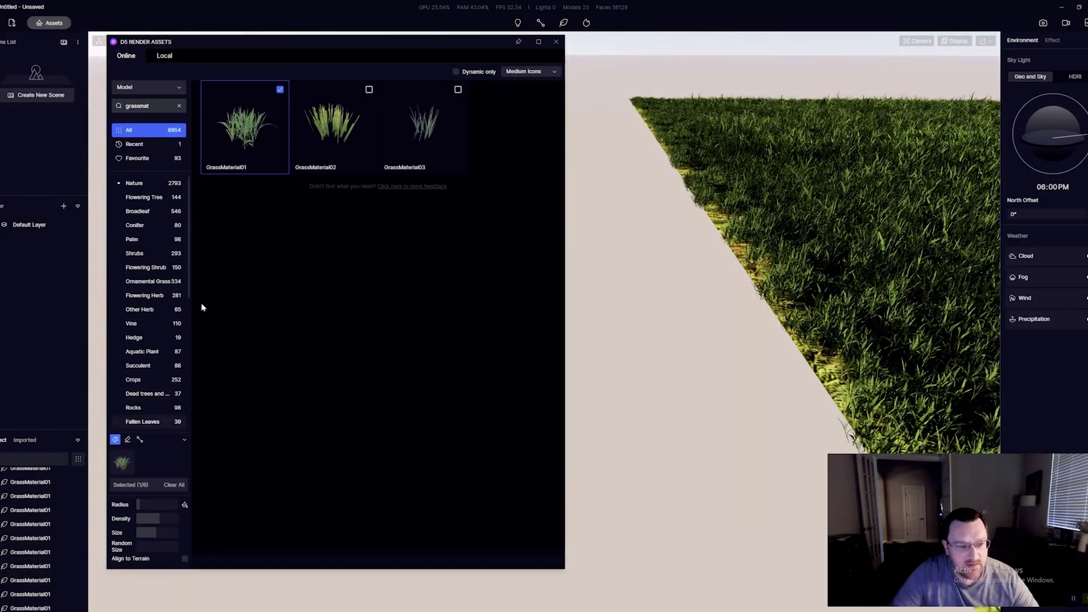
click(116, 442)
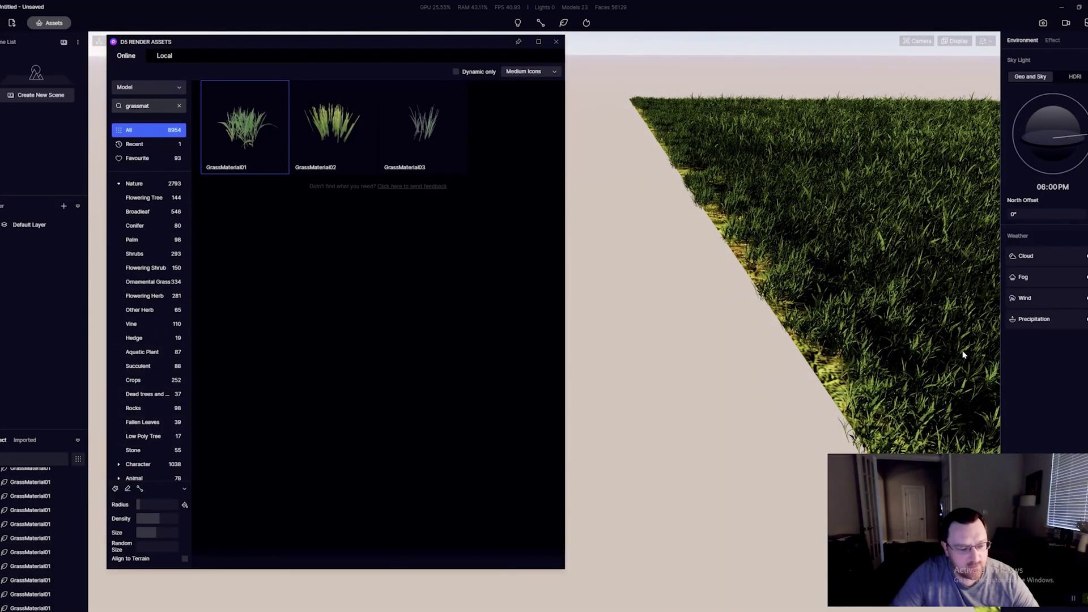
middle_drag(964, 327, 663, 323)
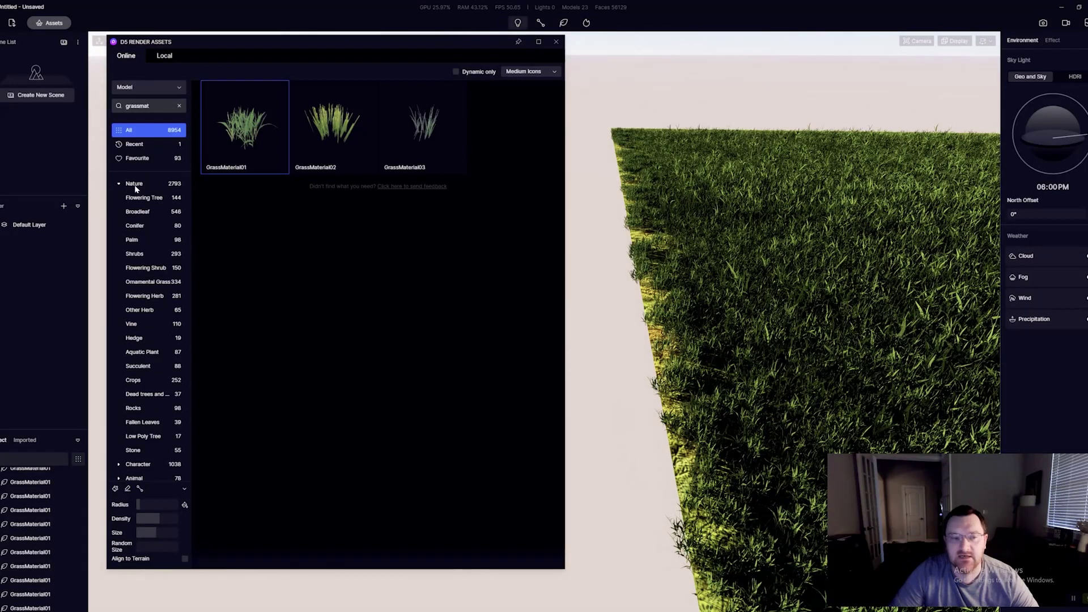
click(221, 124)
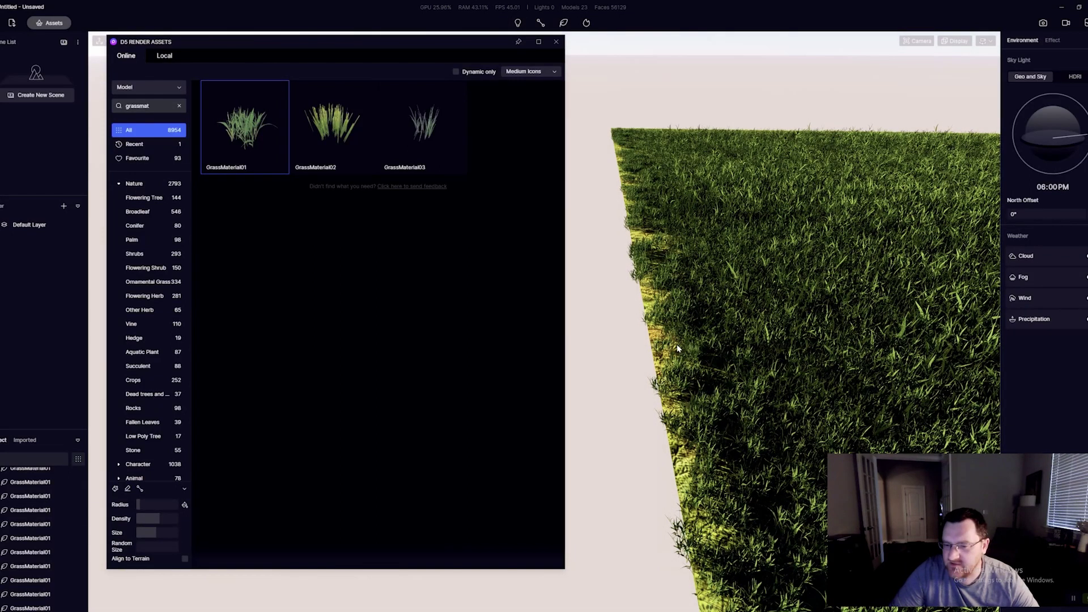
click(656, 339)
click(662, 329)
click(656, 331)
click(651, 302)
Step: Add more GrassMaterial01 clumps in the bare patches toward the rear of the first plane's outer side edge
click(639, 243)
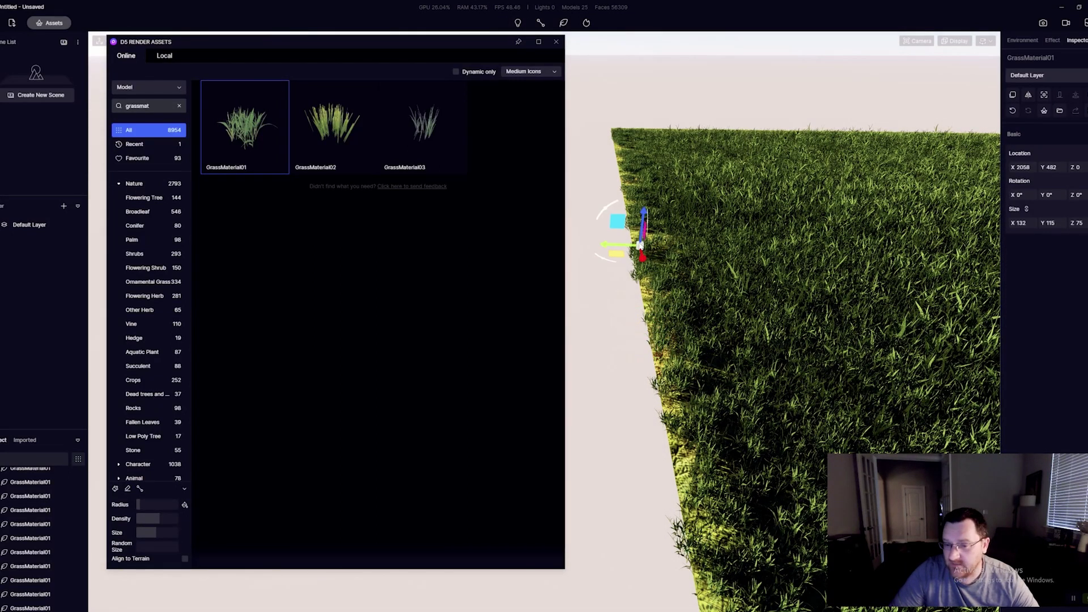
click(637, 237)
click(637, 242)
scroll(695, 345, down, 3)
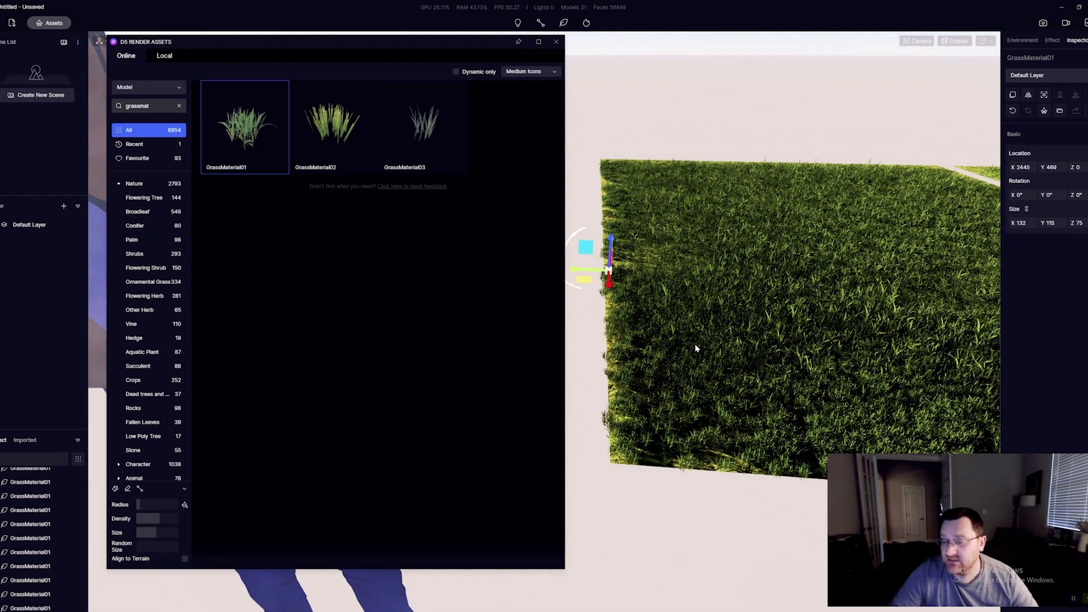
drag(611, 239, 627, 269)
click(619, 261)
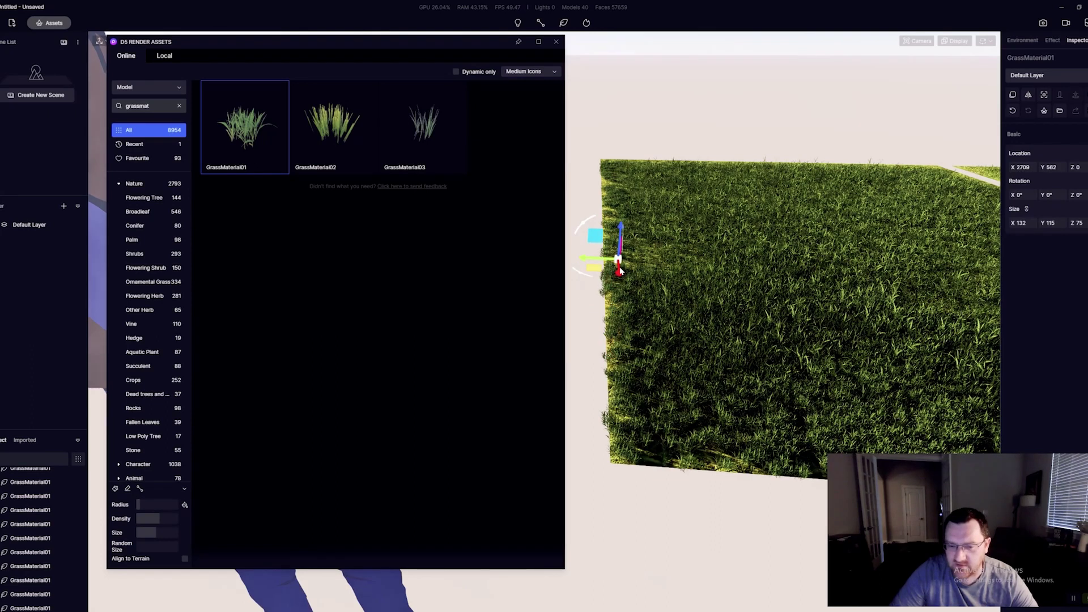
click(620, 267)
Step: Download the GrassMaterial02 model from the online asset library
right_drag(754, 474, 825, 352)
key(d)
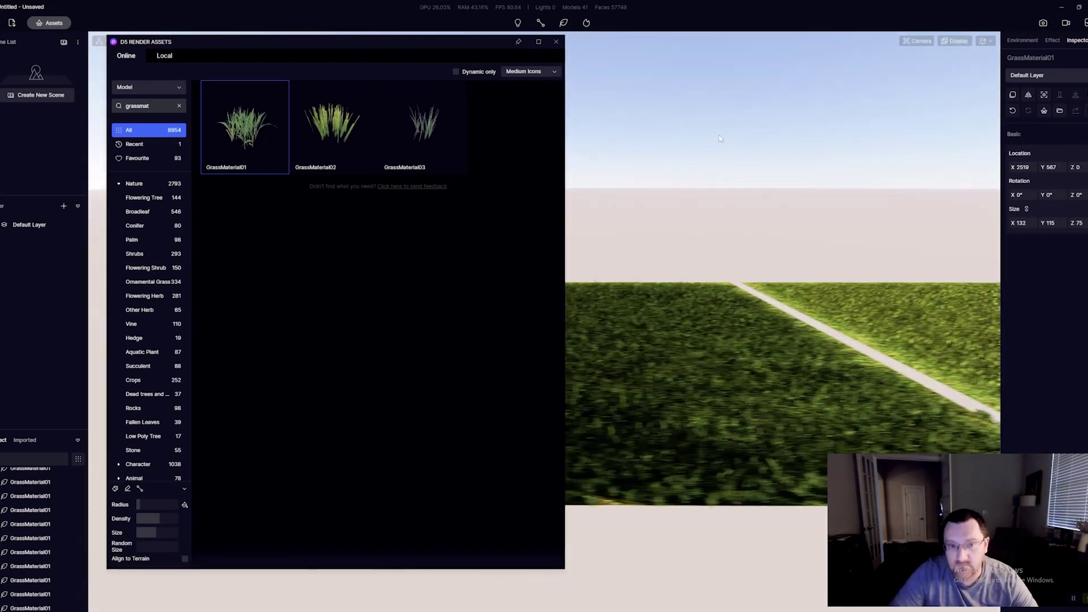
key(s)
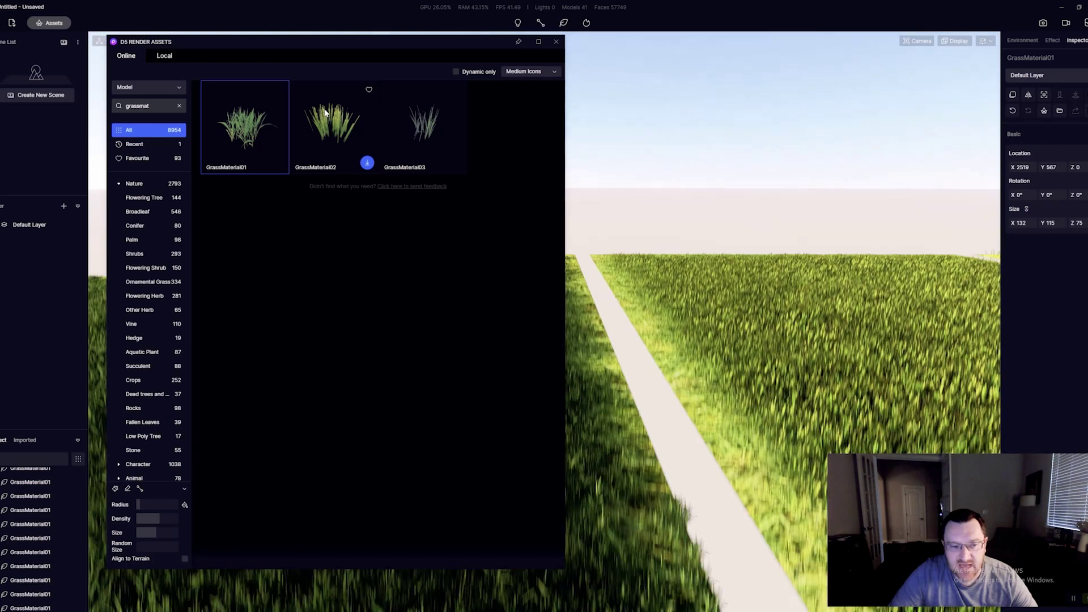
key(d)
click(368, 163)
Step: Place enlarged GrassMaterial01 clumps at the second plane's front corner beside the strip
key(a)
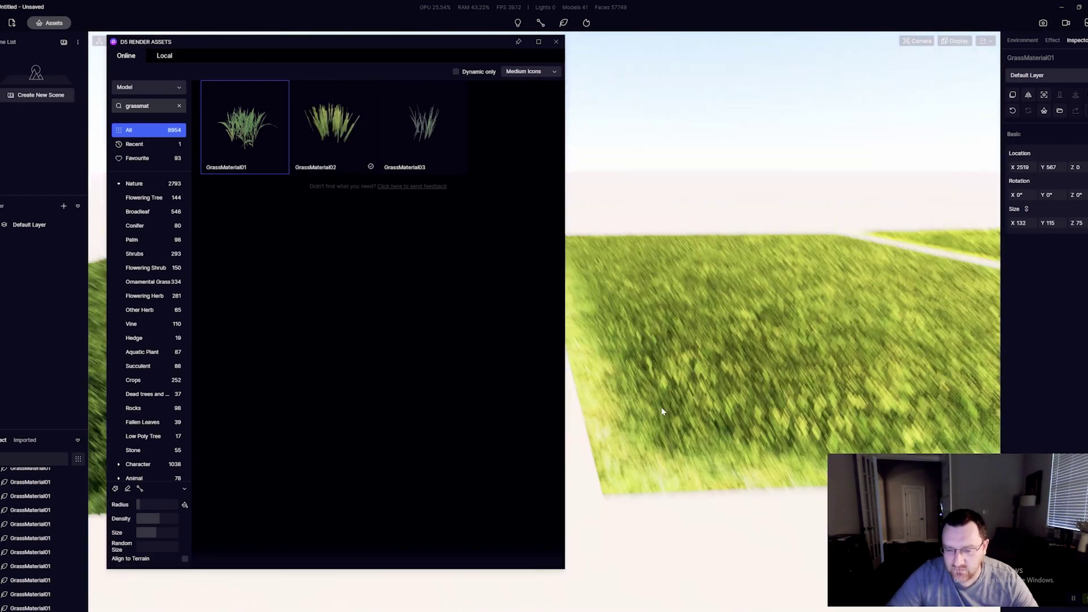
right_drag(663, 413, 701, 485)
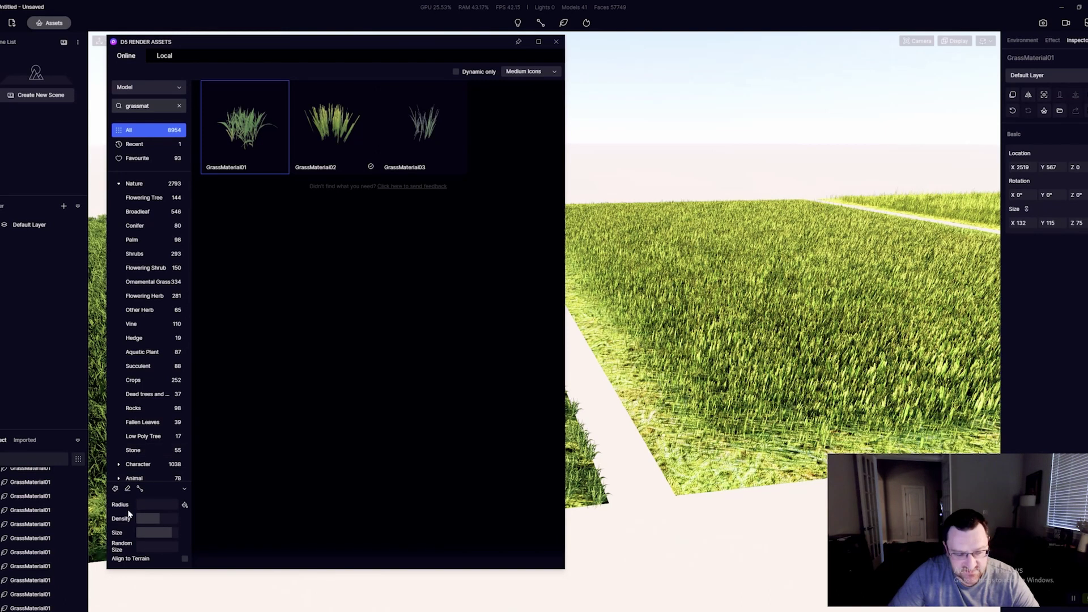
click(682, 486)
click(700, 469)
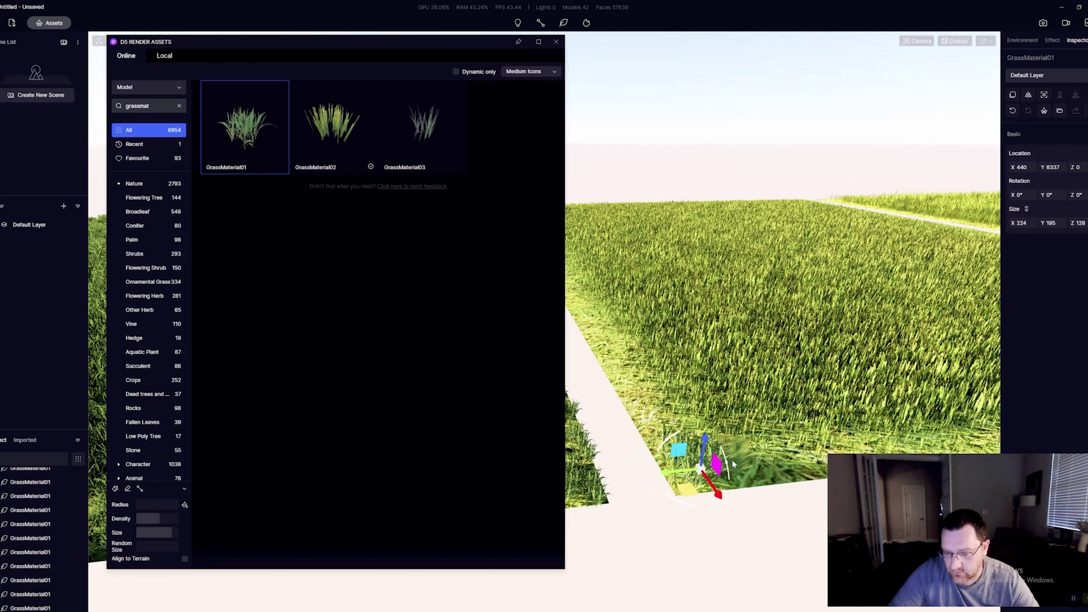
click(734, 474)
click(719, 472)
Step: Switch to the GrassMaterial03 model and place clumps of it at the third plane's front corner
key(d)
key(d)
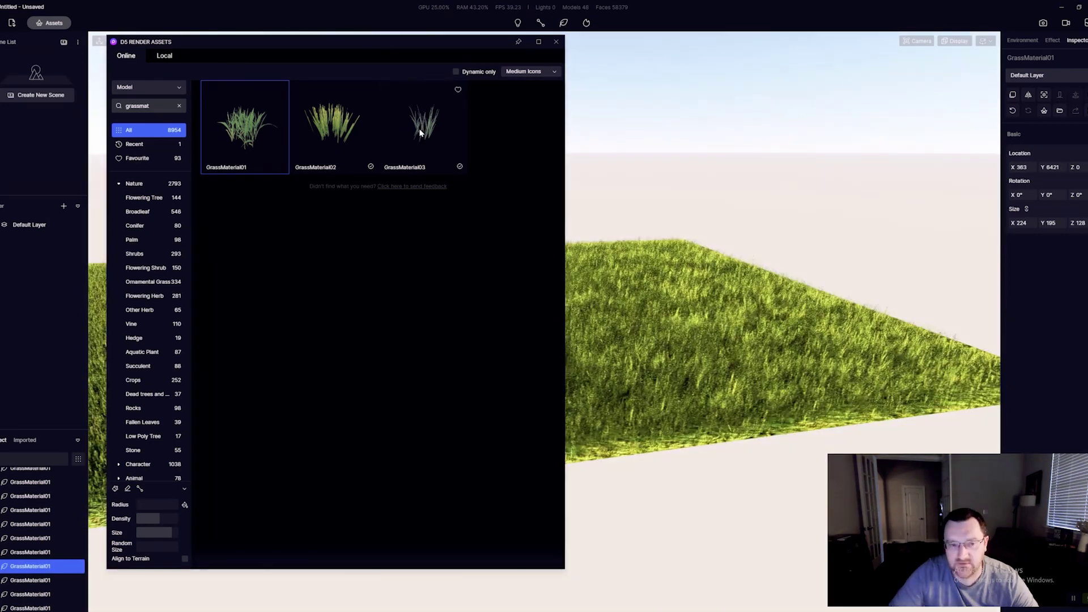
click(420, 133)
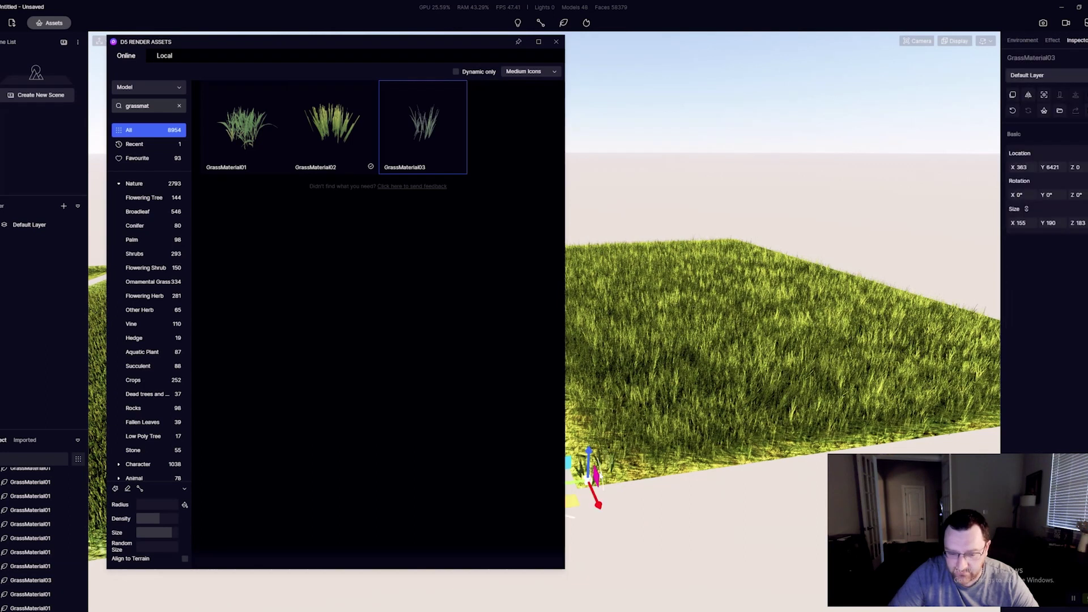
click(657, 472)
click(610, 460)
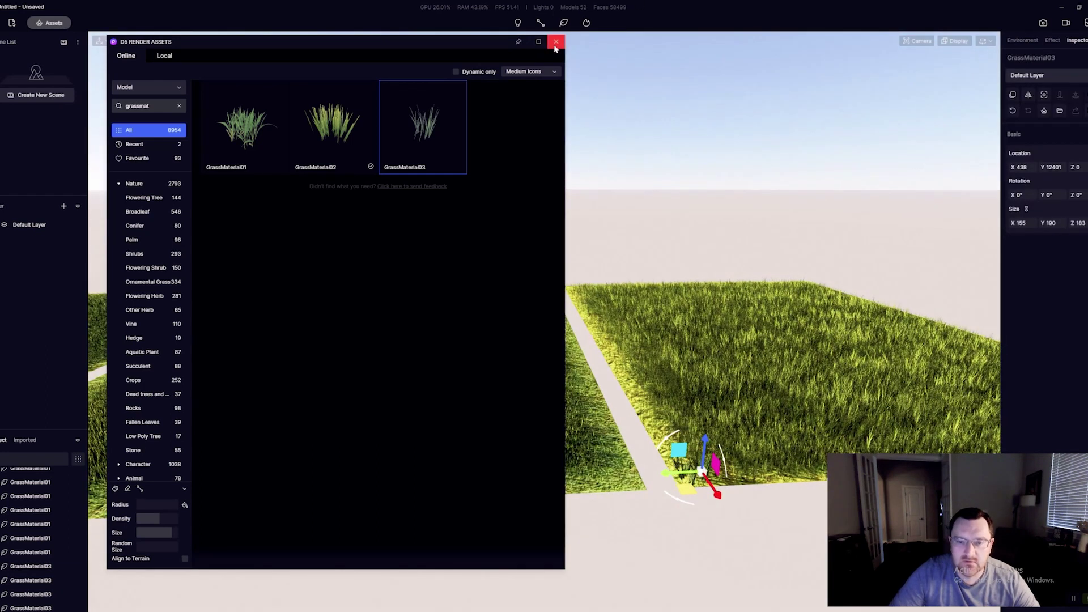
Step: Close the asset library and compare the grass across the three planes
click(556, 43)
key(w)
right_drag(644, 255, 617, 11)
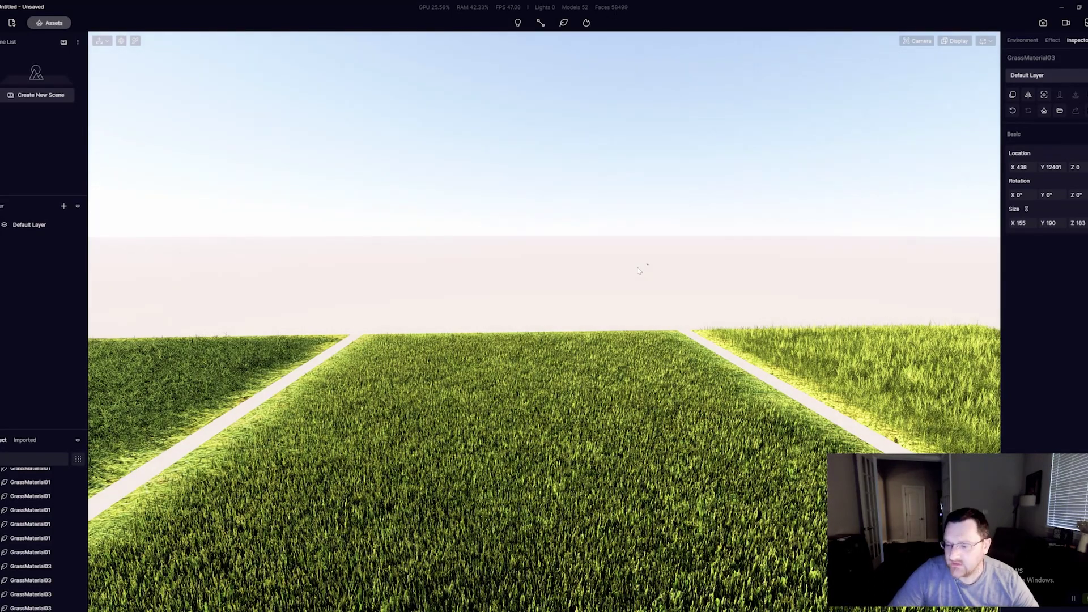
key(a)
key(s)
right_drag(638, 268, 597, 215)
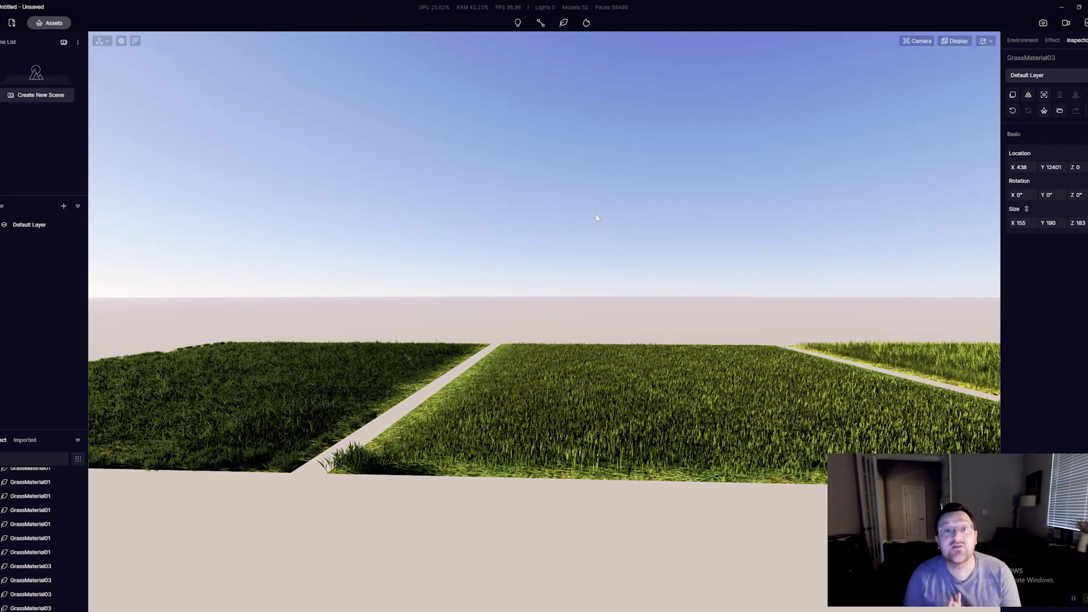
Step: Place GrassMaterial03 clumps on the second plane's bare side edge near its front corner
key(w)
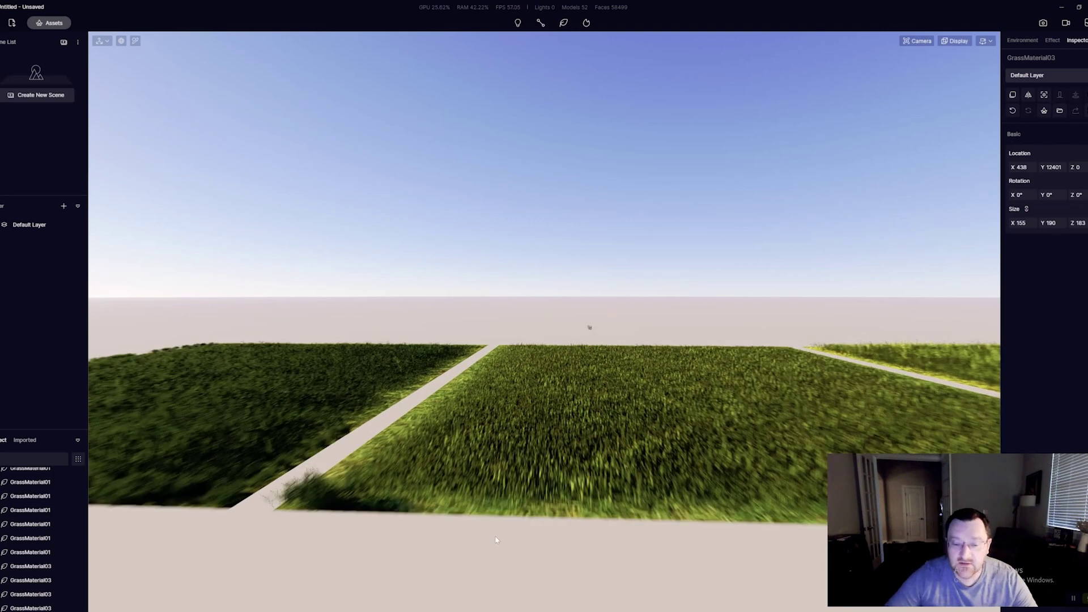
right_drag(587, 325, 436, 593)
key(a)
key(s)
key(w)
key(a)
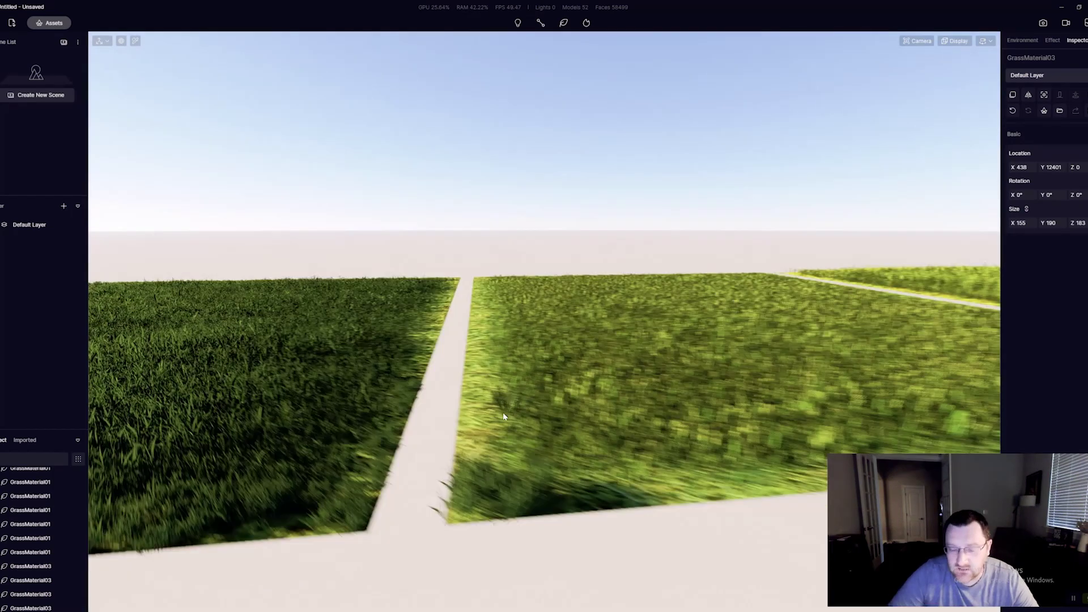
key(q)
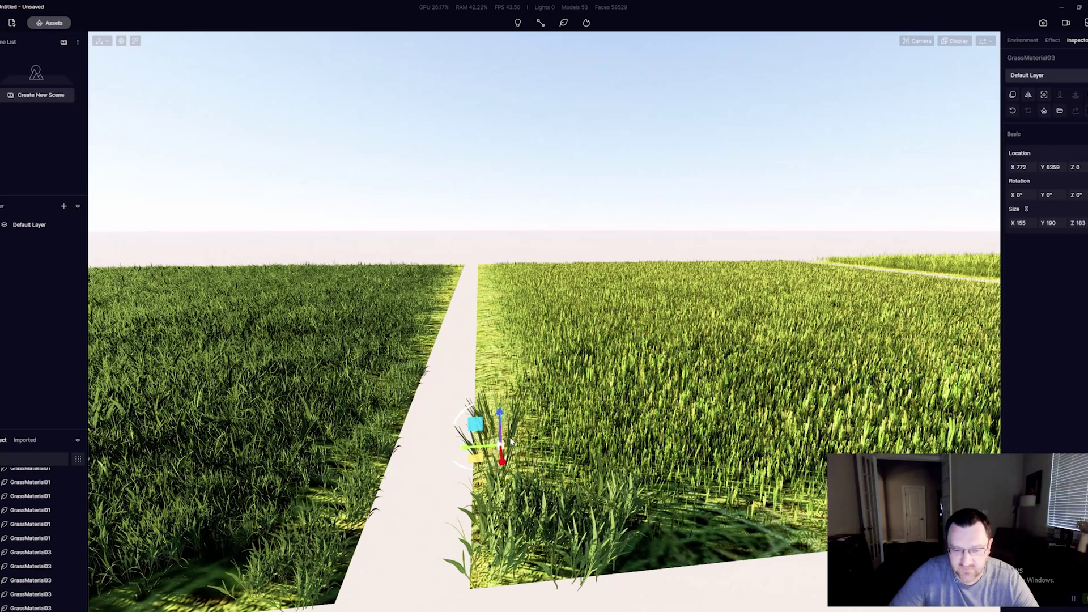
click(510, 440)
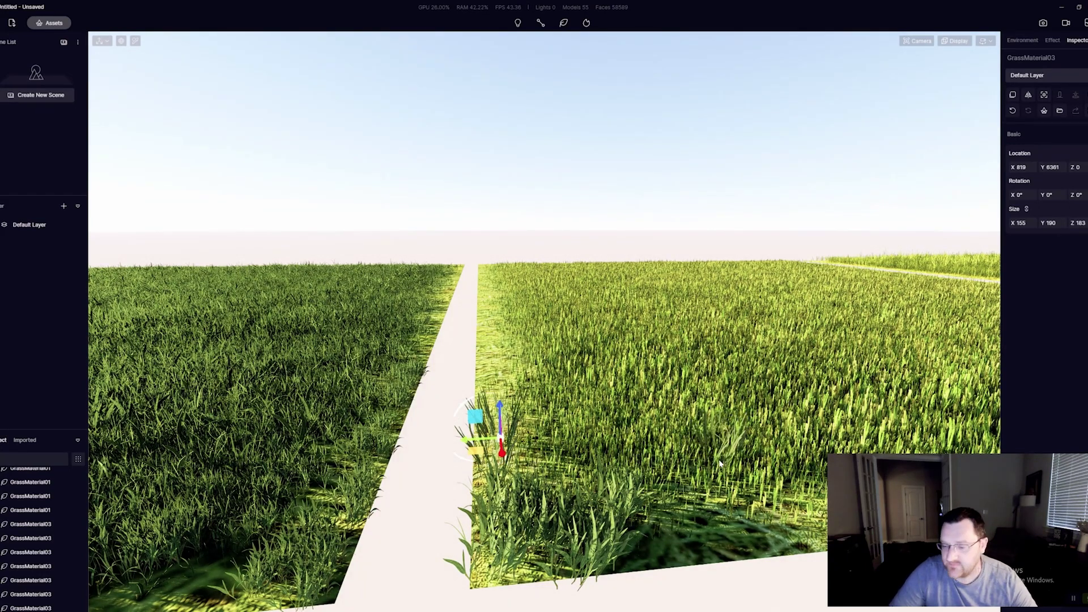
Step: Examine the grass coverage along the first plane's filled front and side edges
scroll(713, 436, down, 3)
key(a)
key(w)
right_drag(611, 416, 559, 390)
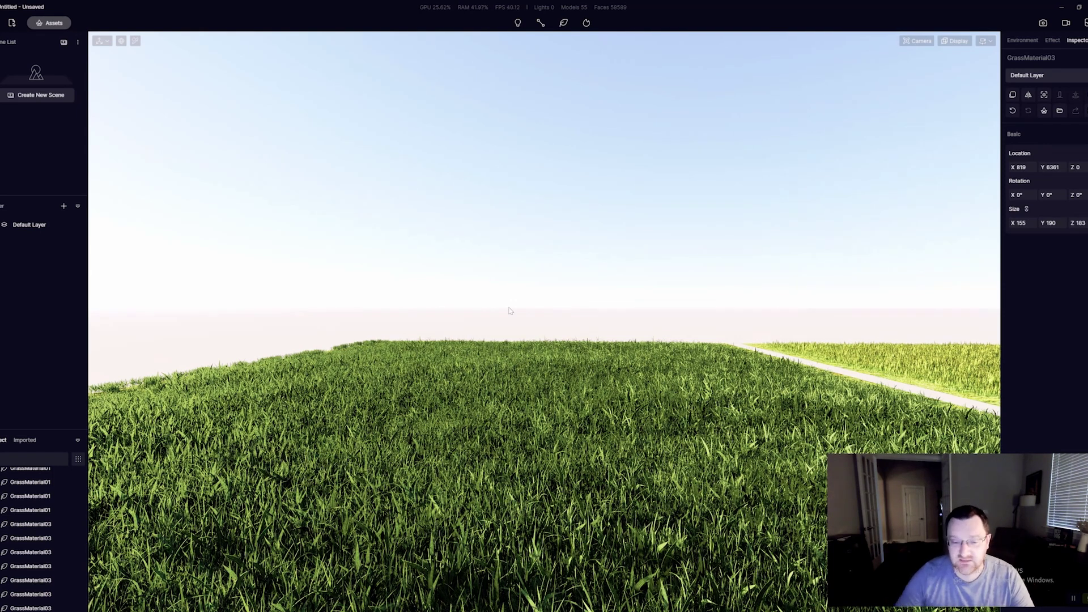
scroll(502, 308, down, 3)
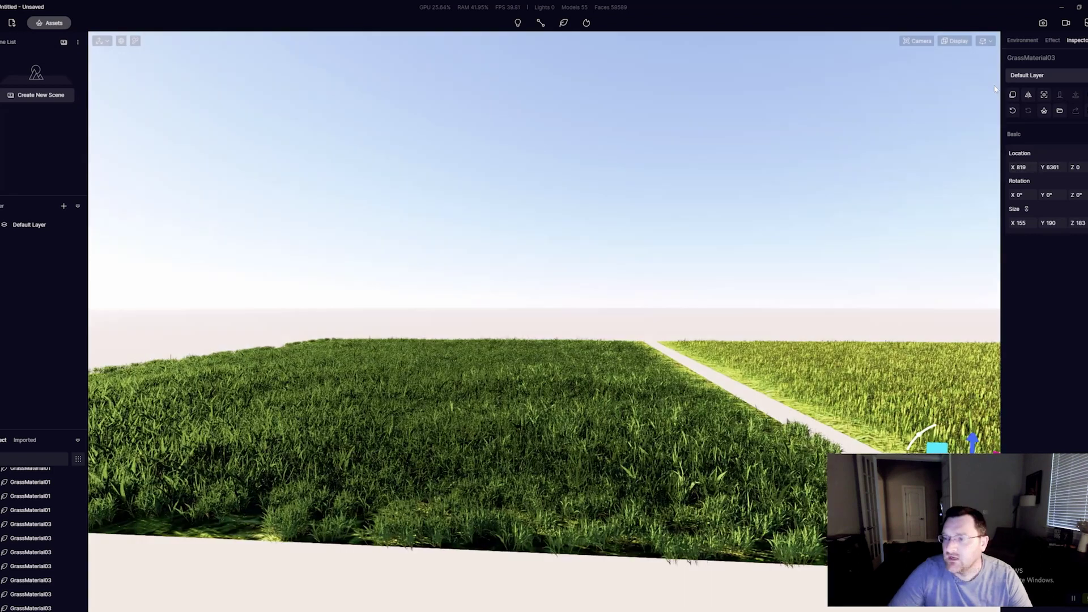
Step: Open the environment settings to view the Geo and Sky lighting over the grass planes
click(1023, 40)
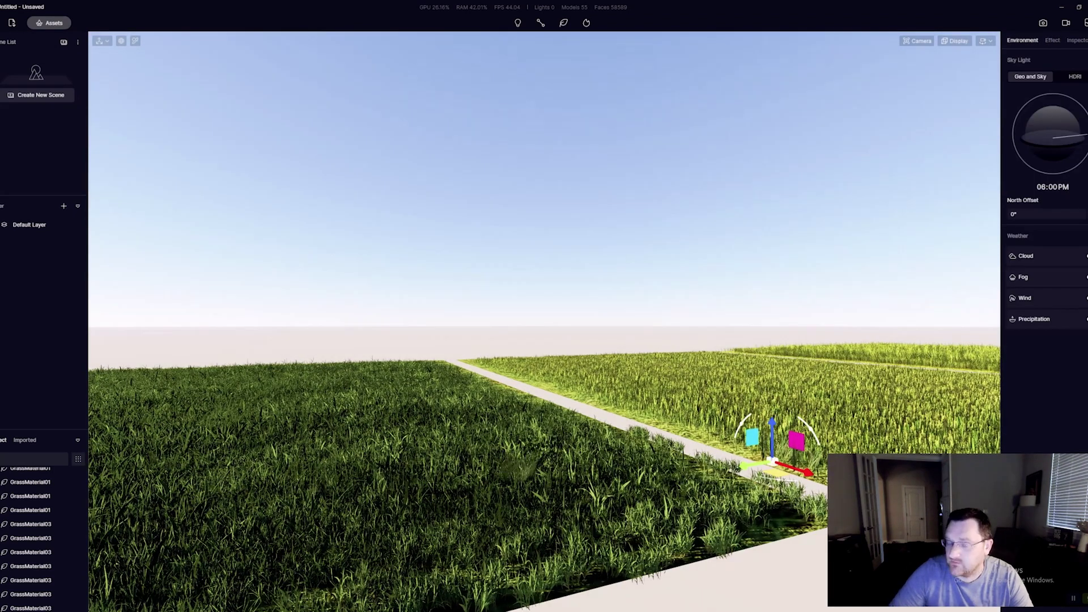
scroll(397, 533, up, 5)
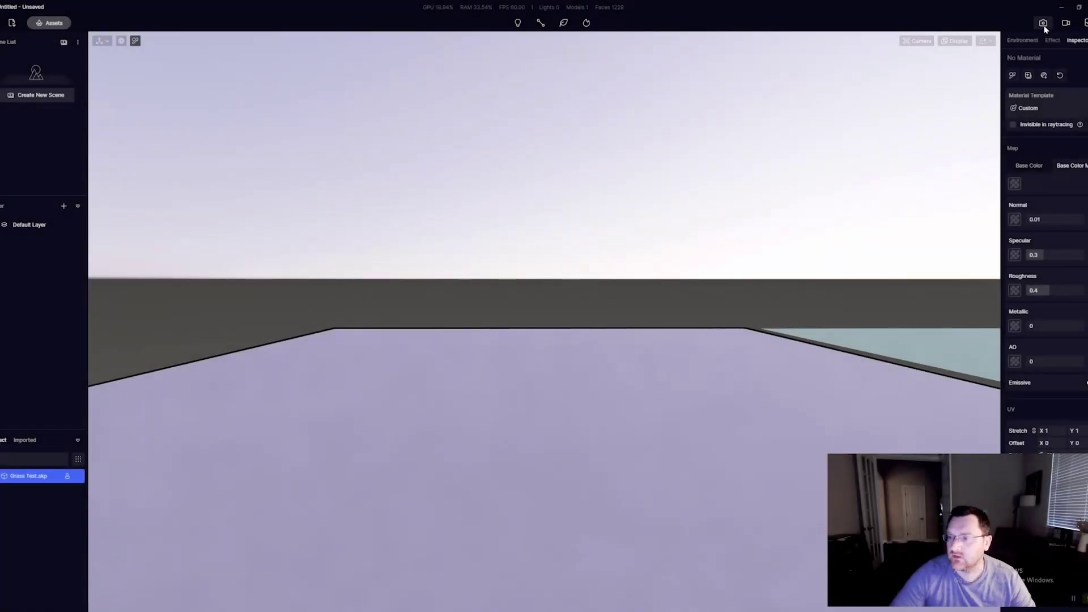
Step: Enter video mode and preview the camera moves of Clip 1 and Clip 2 over the bare ground planes
click(1066, 23)
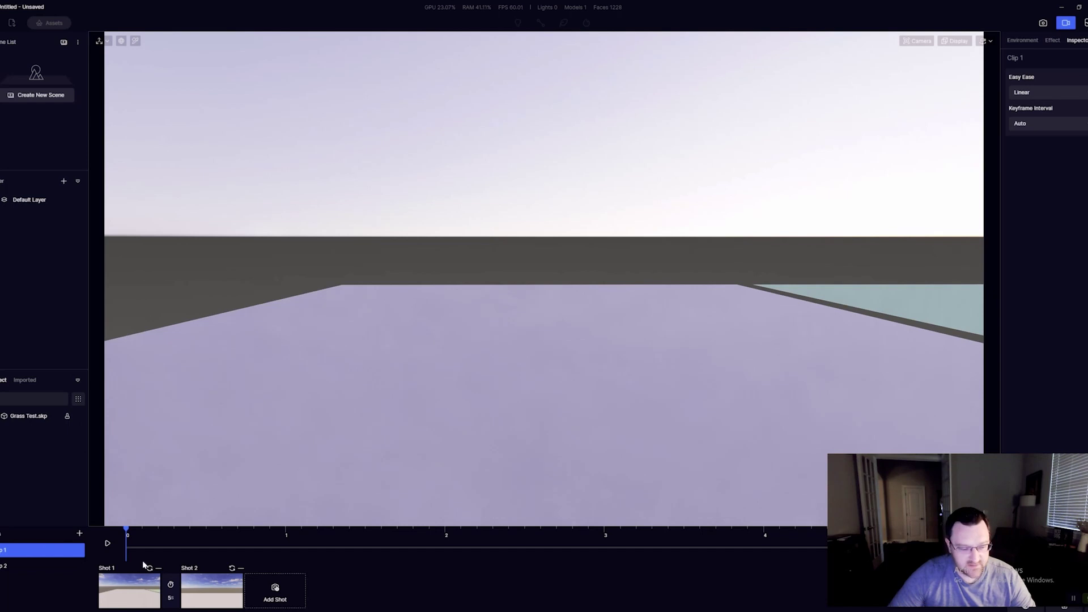
key(space)
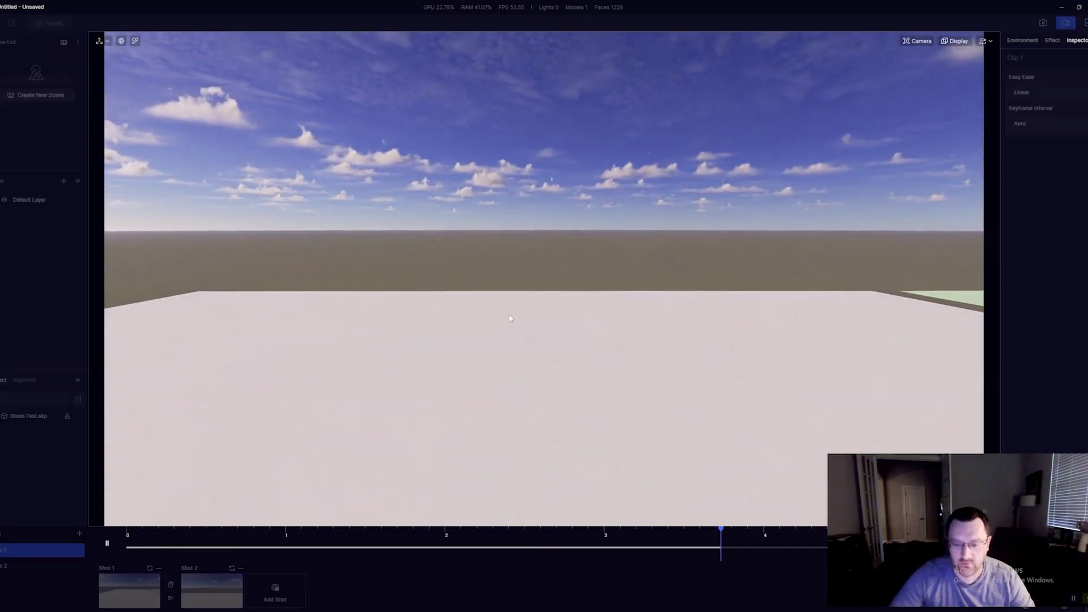
click(15, 570)
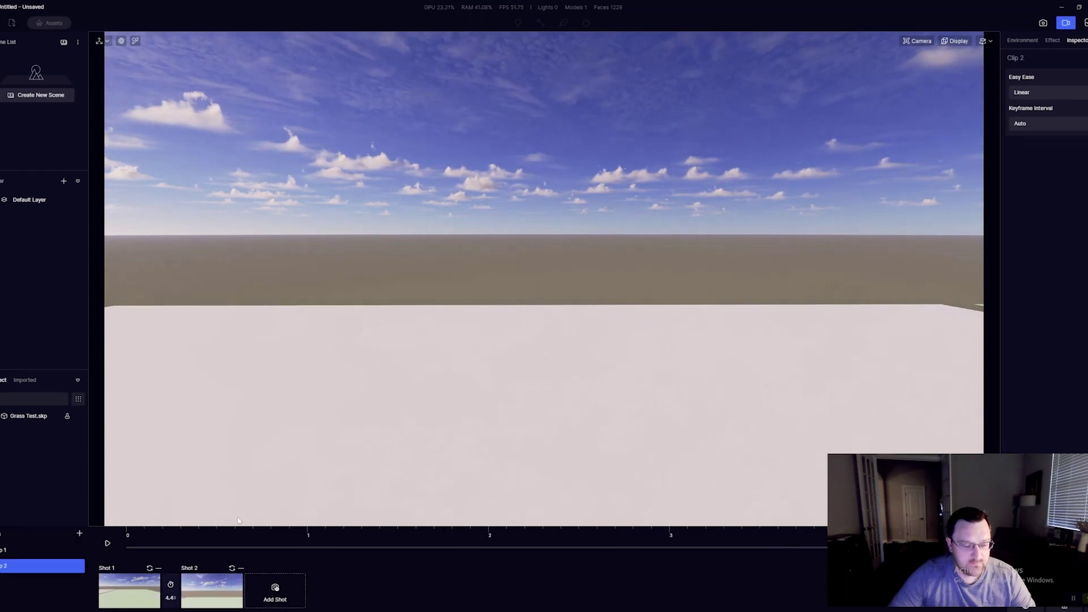
click(129, 588)
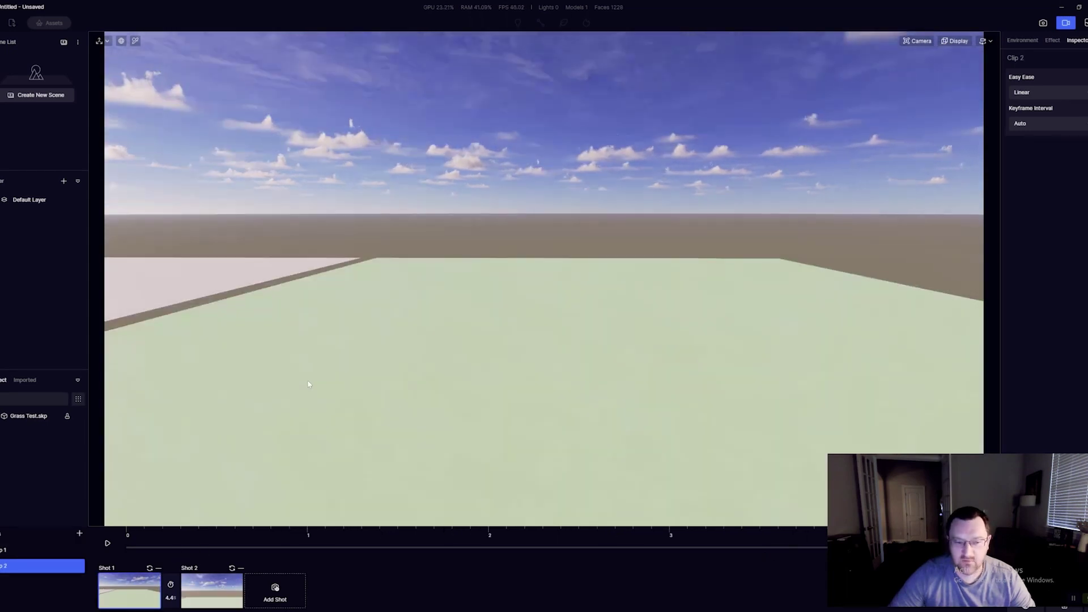
key(space)
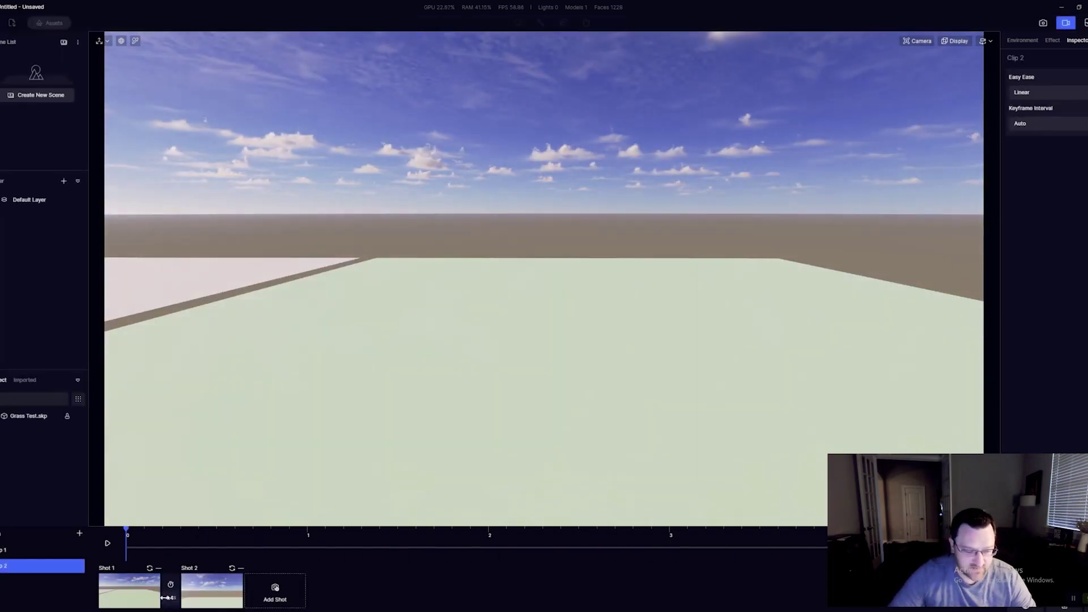
Step: Set the duration between Shot 1 and Shot 2 to 6 seconds in both Clip 2 and Clip 1
click(165, 598)
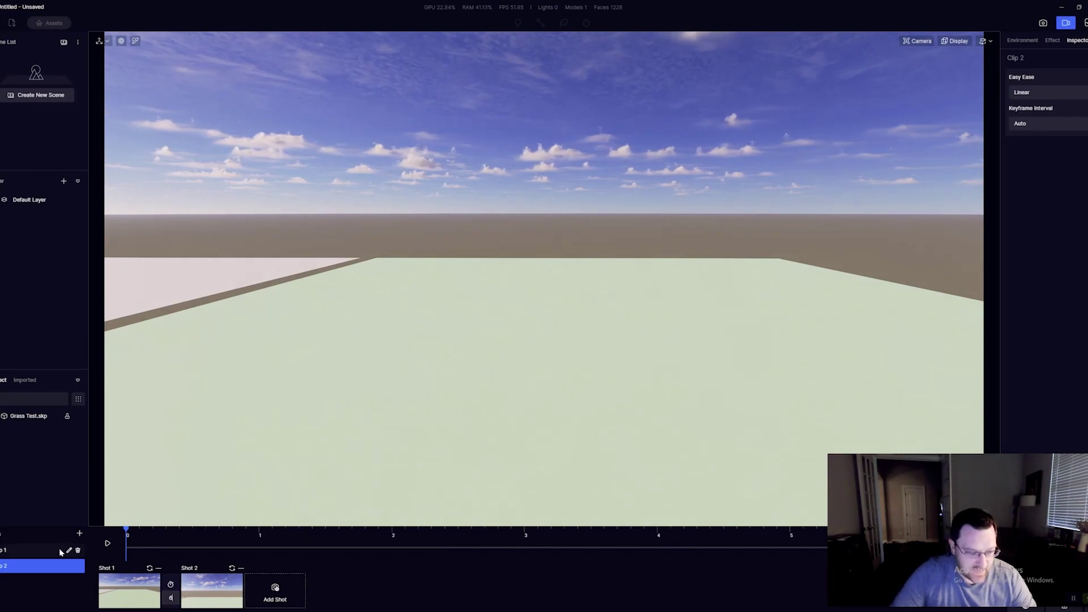
click(71, 550)
click(175, 598)
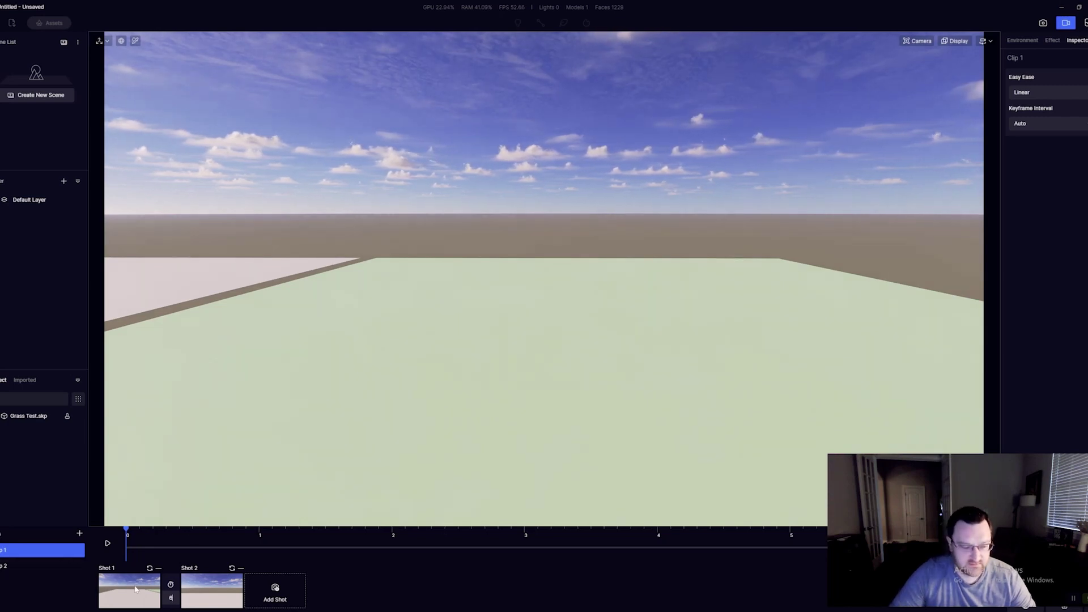
click(134, 588)
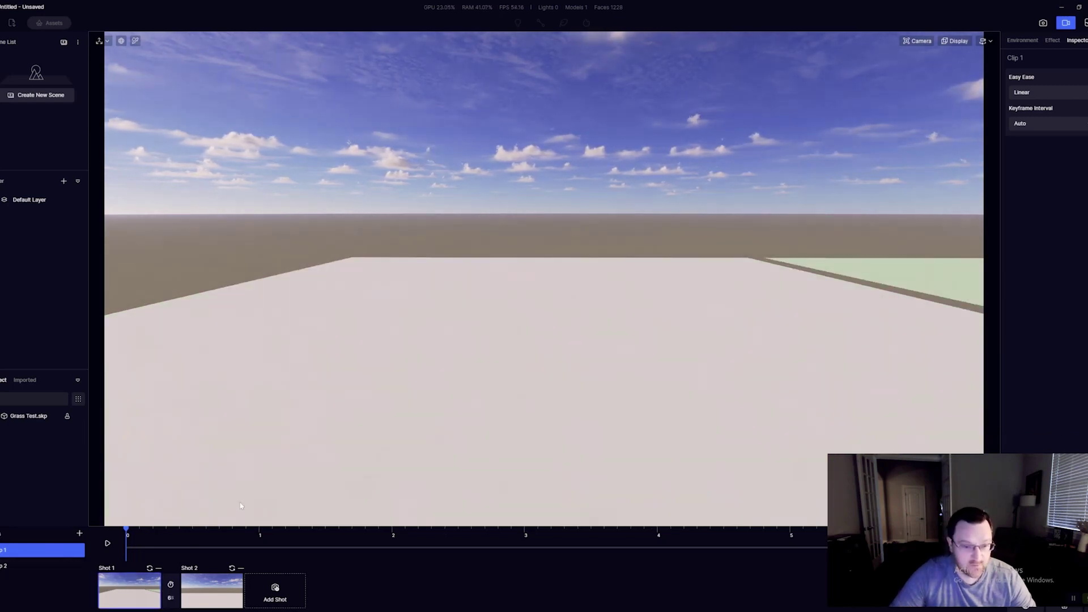
click(590, 310)
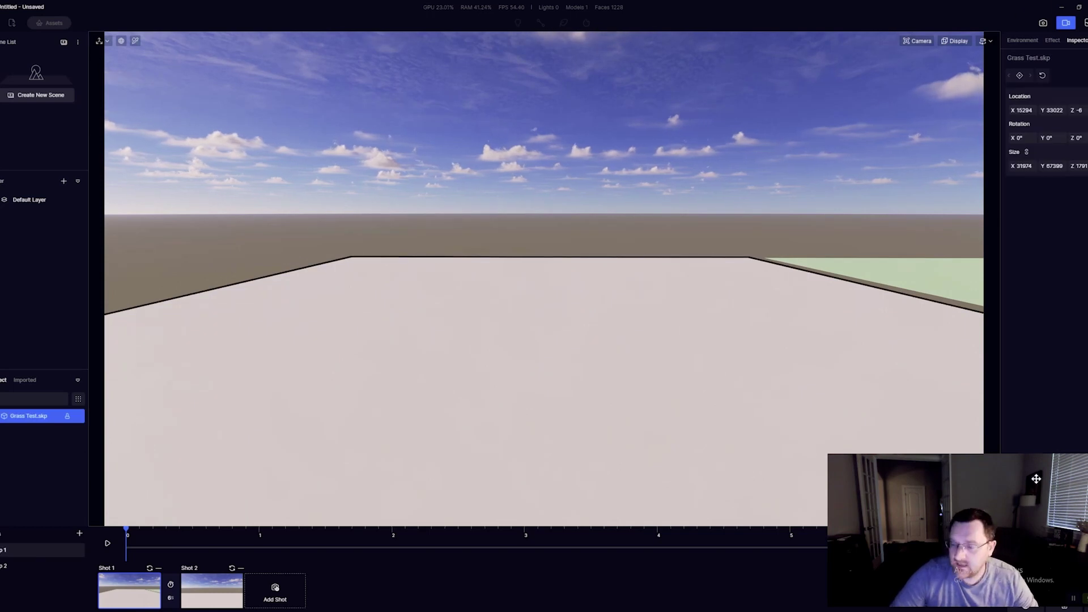
mouse_move(923, 486)
mouse_down()
mouse_move(814, 193)
mouse_move(919, 372)
mouse_move(922, 485)
mouse_up()
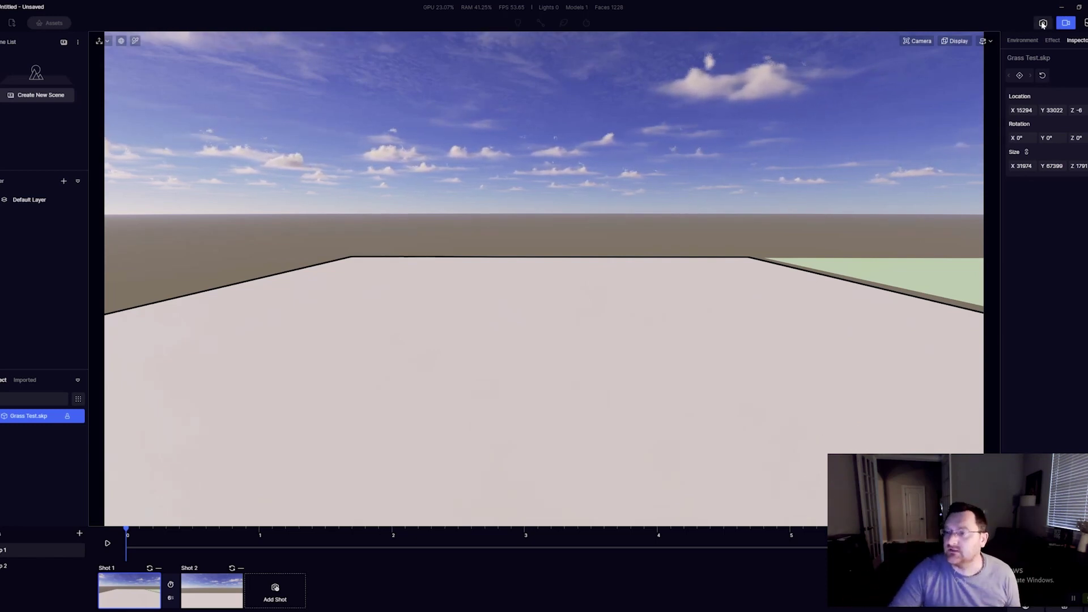
Step: Switch the sky light to HDRI with the Early Morning sky
click(1022, 41)
click(1067, 79)
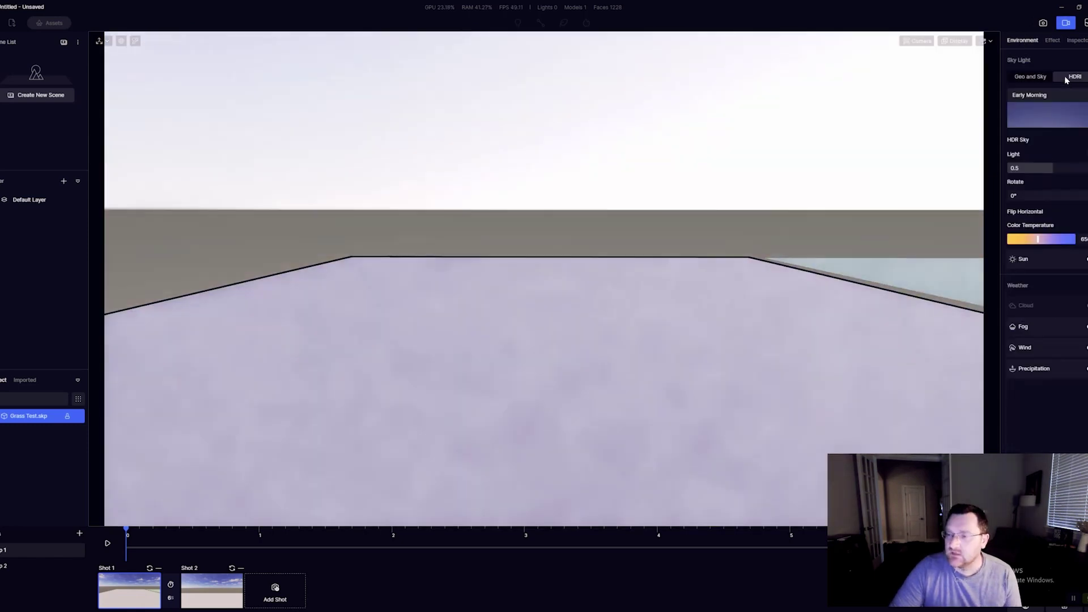
click(1060, 109)
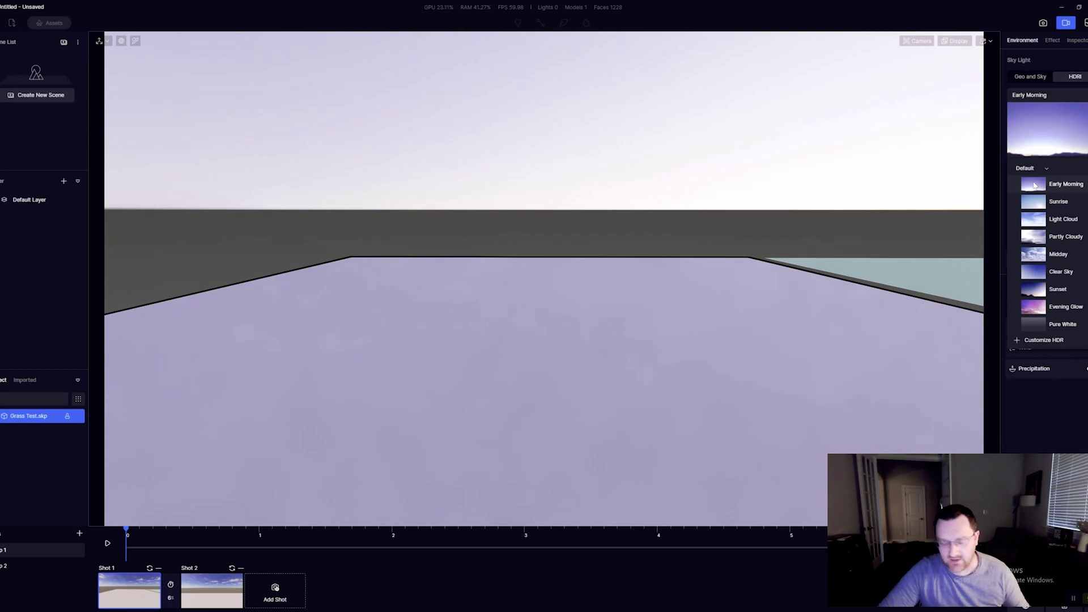
click(1070, 603)
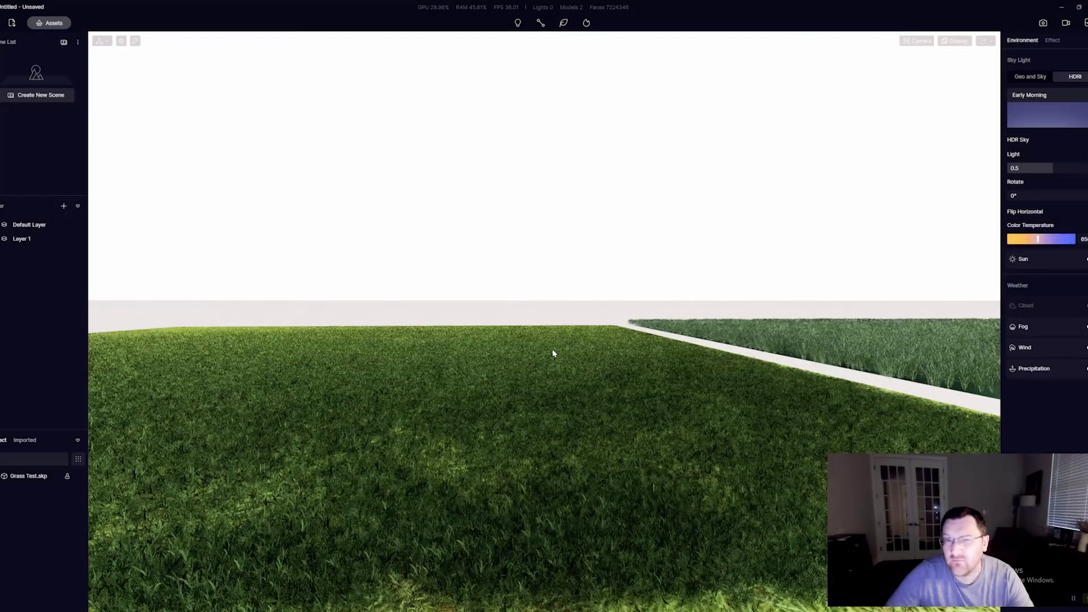
Step: Activate the material picker and examine the grass across the first plane and its front edge
right_drag(552, 348, 530, 362)
key(s)
scroll(530, 364, up, 5)
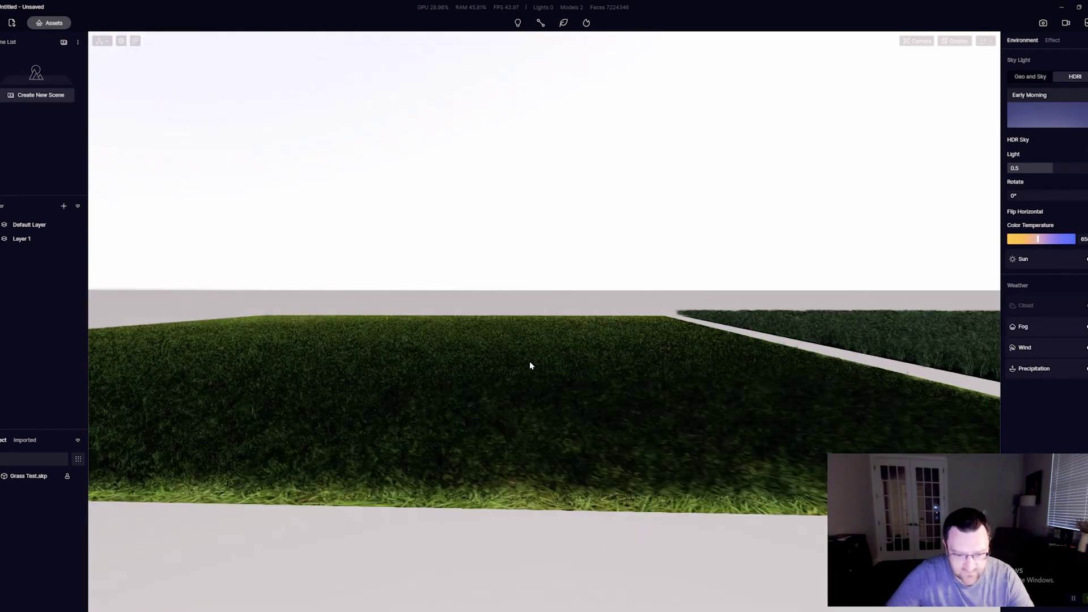
key(i)
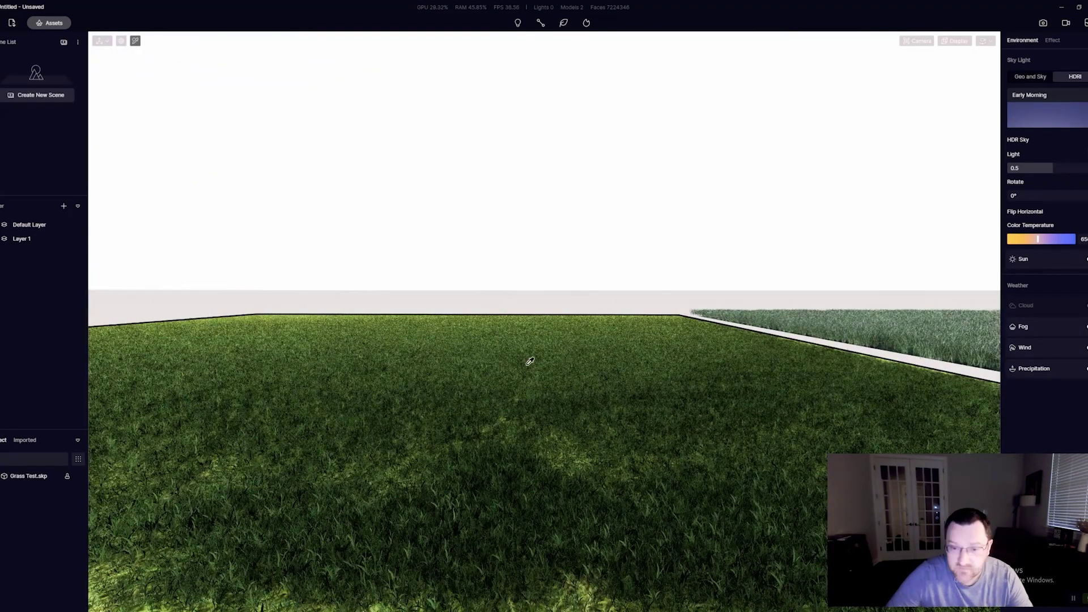
key(d)
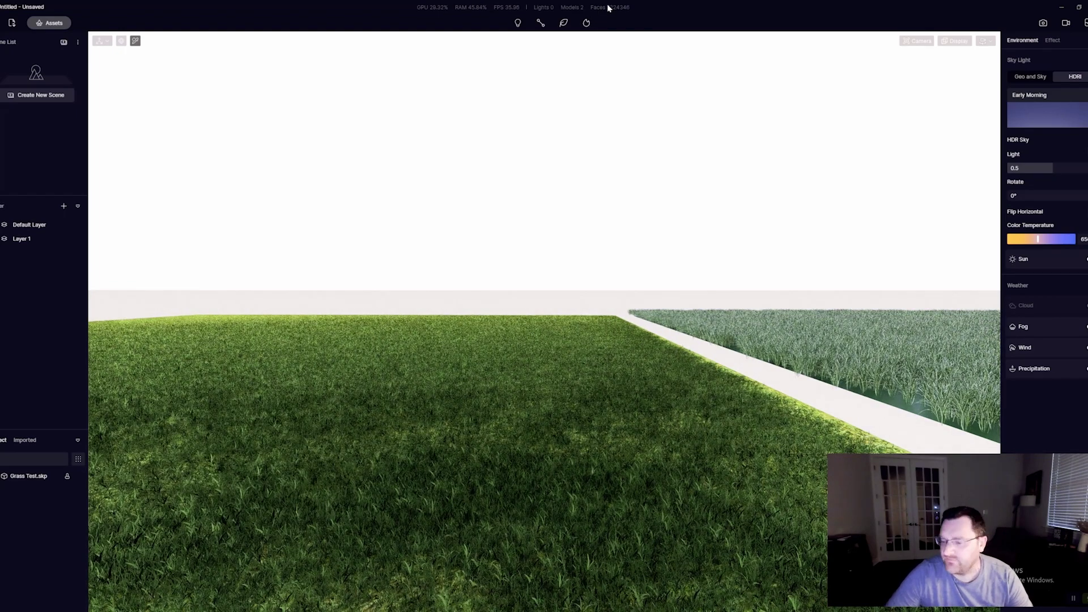
Step: Examine the taller grass across the surface of the second plane
key(d)
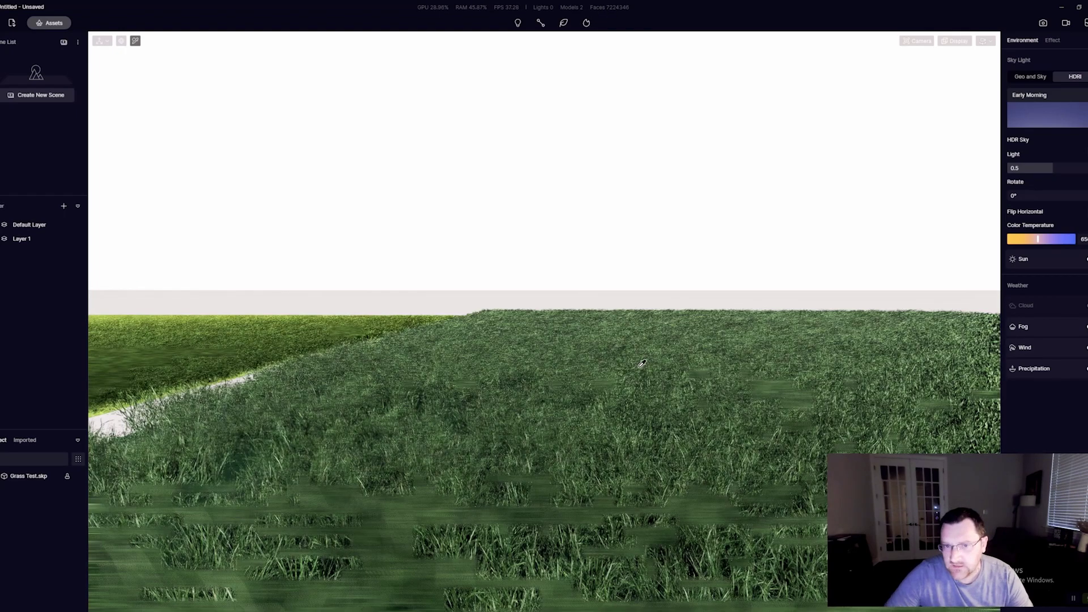
right_drag(641, 367, 667, 350)
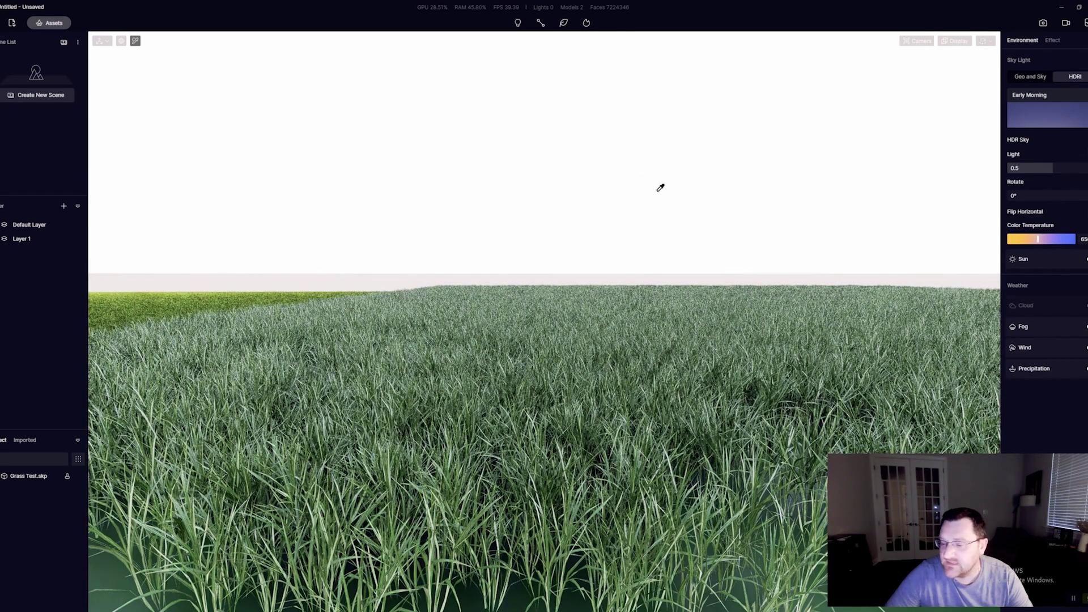
right_drag(679, 235, 713, 229)
key(e)
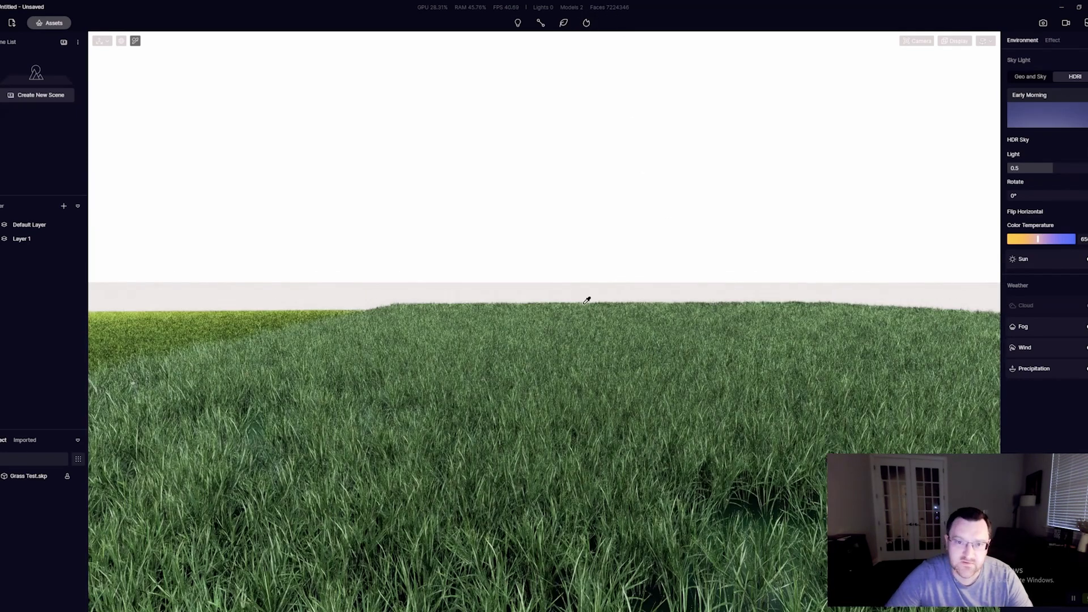
right_drag(588, 308, 646, 286)
key(d)
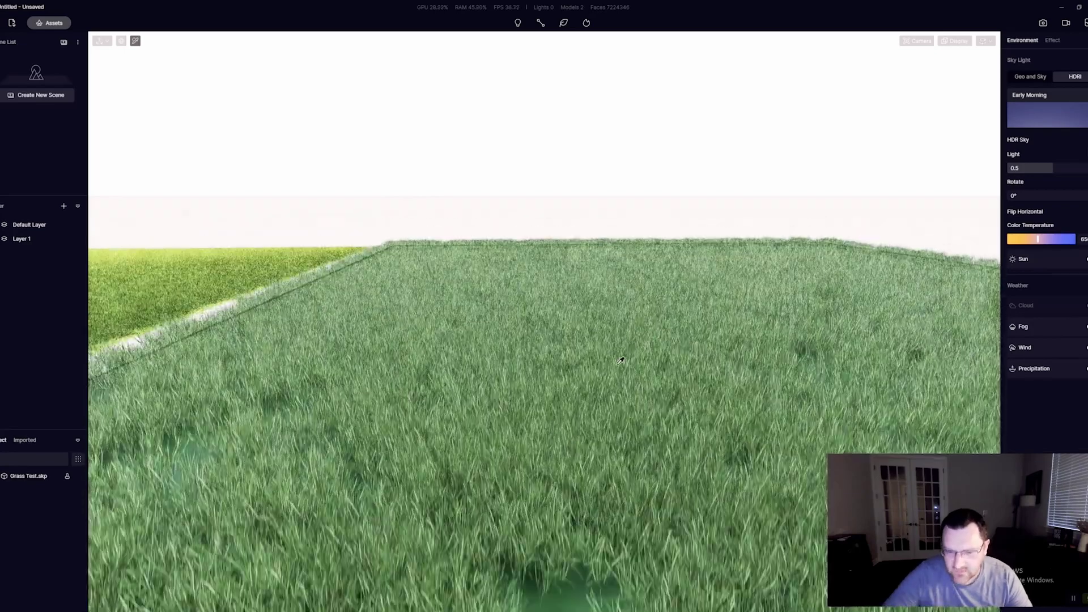
Step: Inspect the second plane's grass coverage from a raised angle and along its front and side edges
right_drag(621, 360, 629, 452)
right_drag(275, 315, 634, 226)
right_drag(616, 280, 637, 228)
key(s)
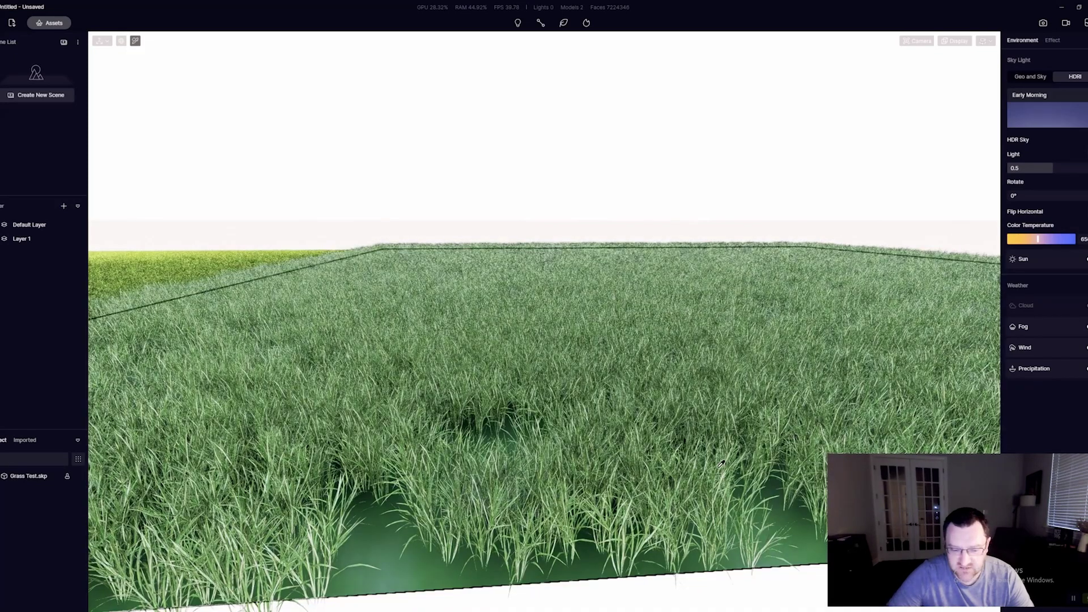
right_drag(541, 467, 735, 376)
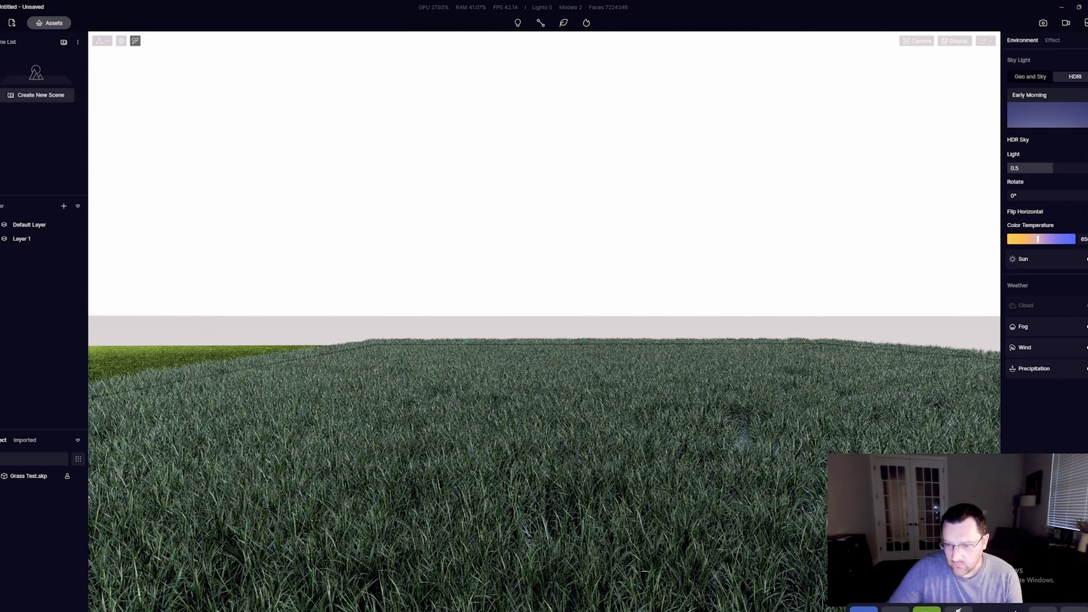
right_drag(603, 268, 641, 287)
middle_drag(642, 287, 675, 417)
scroll(707, 408, down, 3)
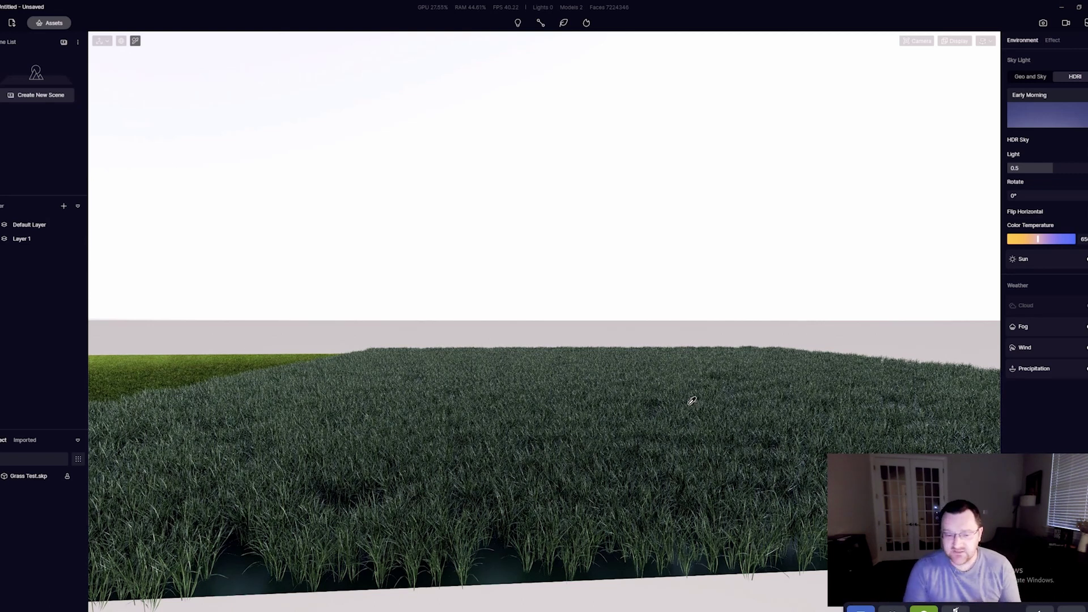
right_drag(558, 315, 631, 262)
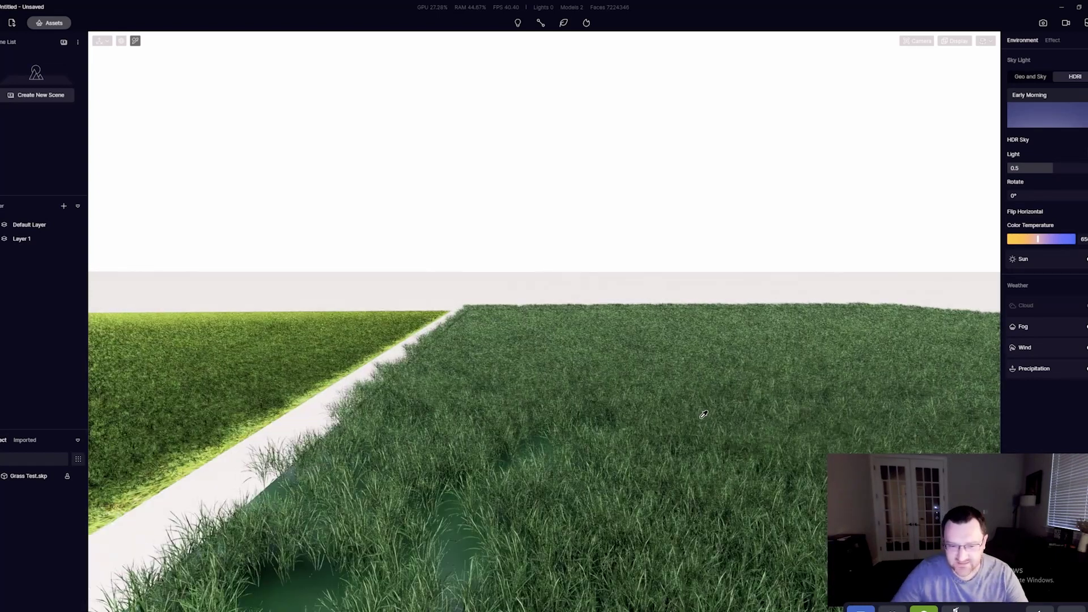
Step: Compare the second plane's tall grass with the short grass on the first plane
key(d)
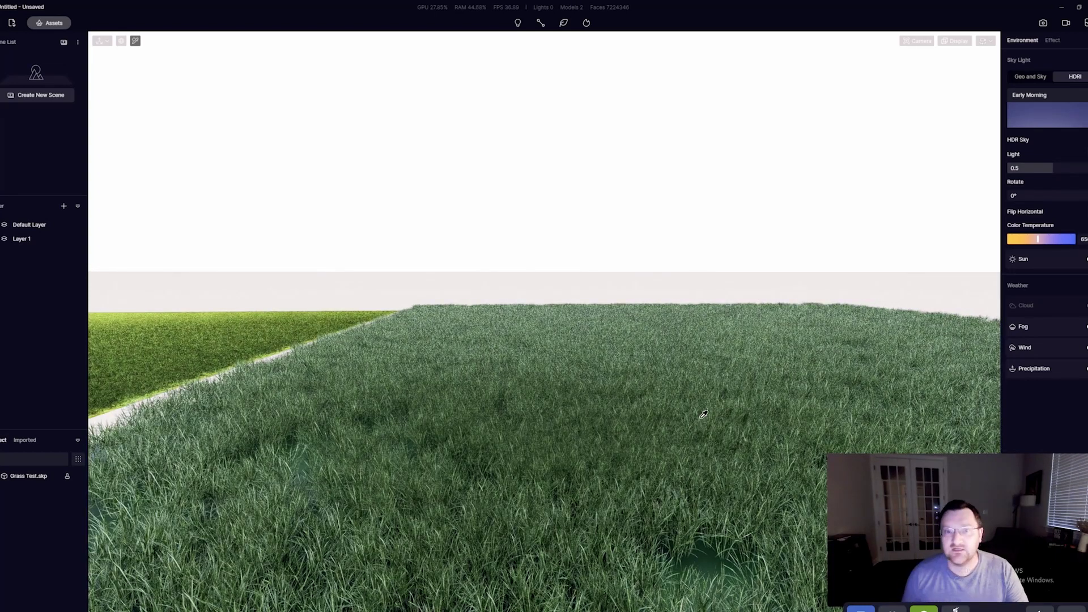
key(a)
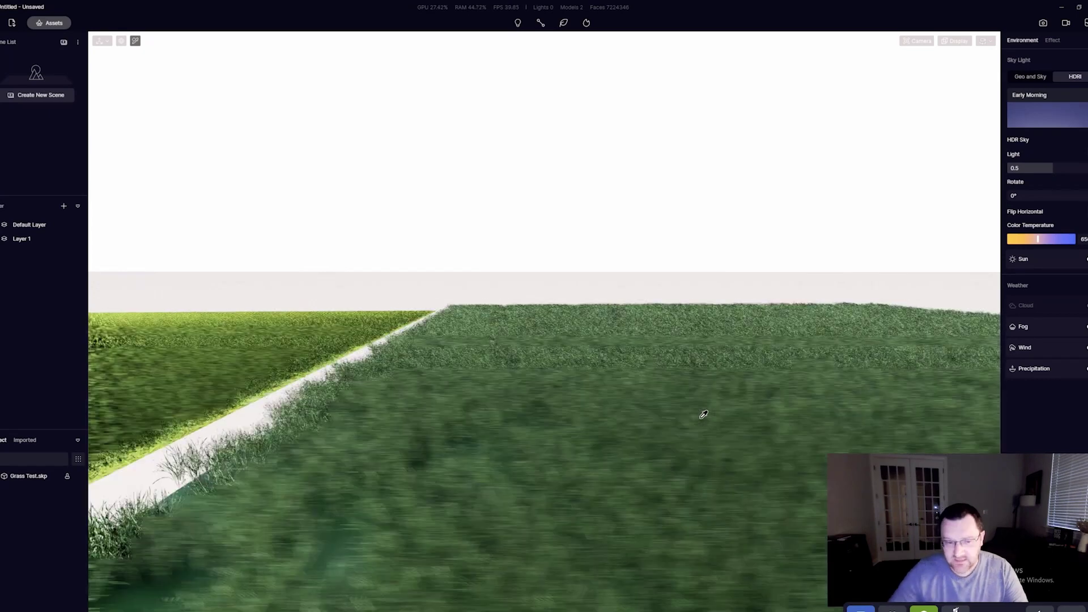
key(a)
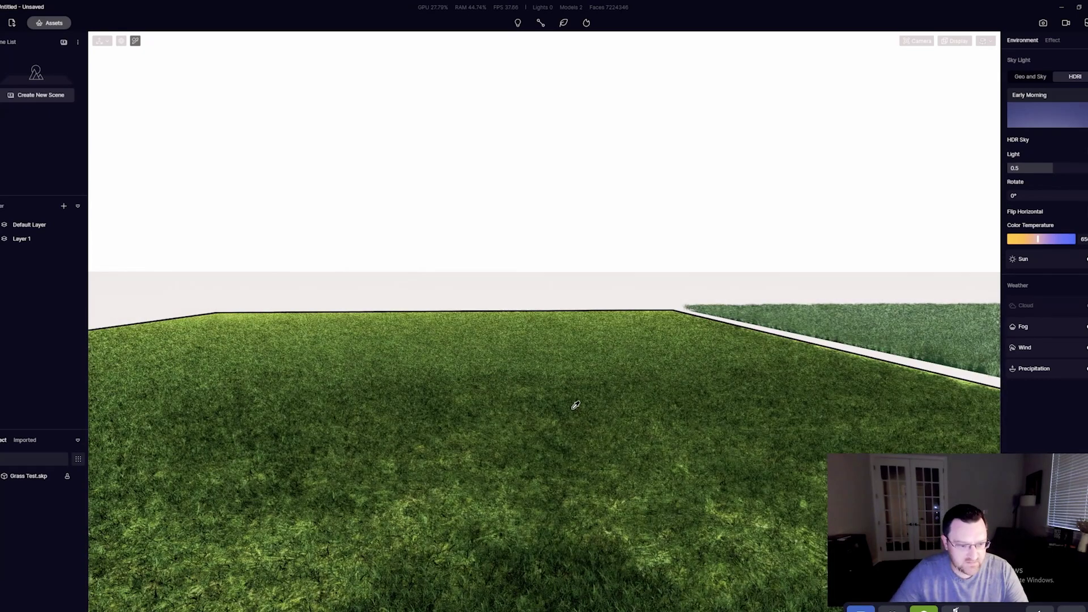
right_drag(551, 408, 549, 379)
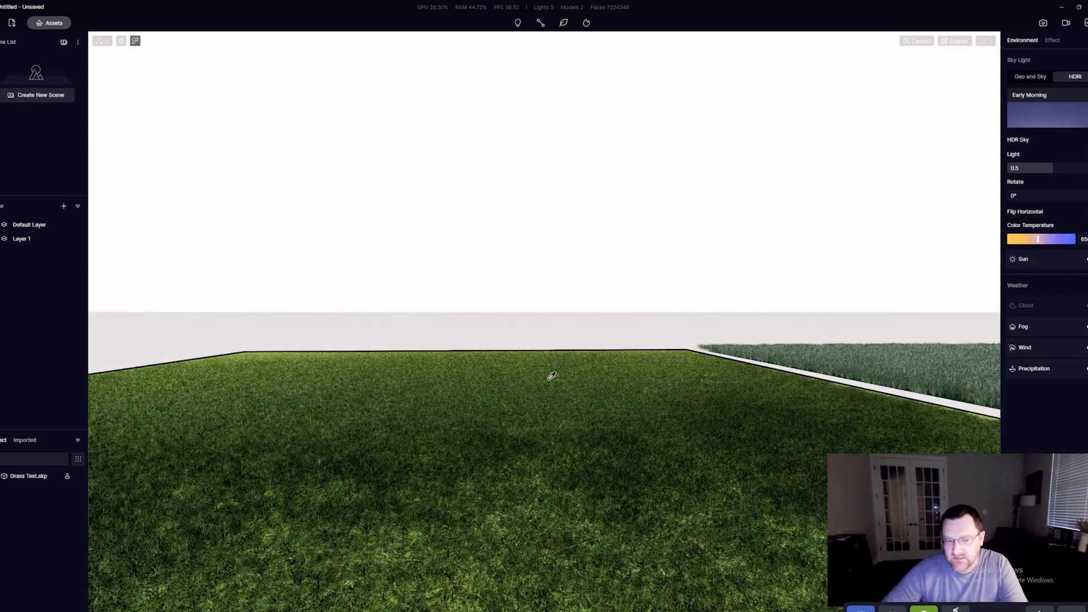
right_drag(554, 440, 544, 450)
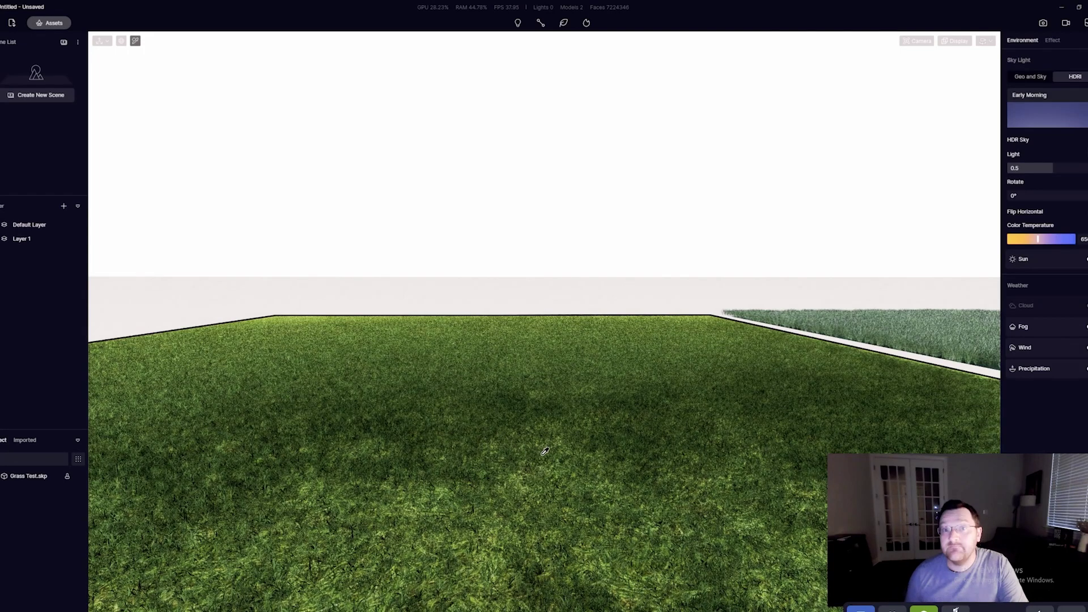
key(q)
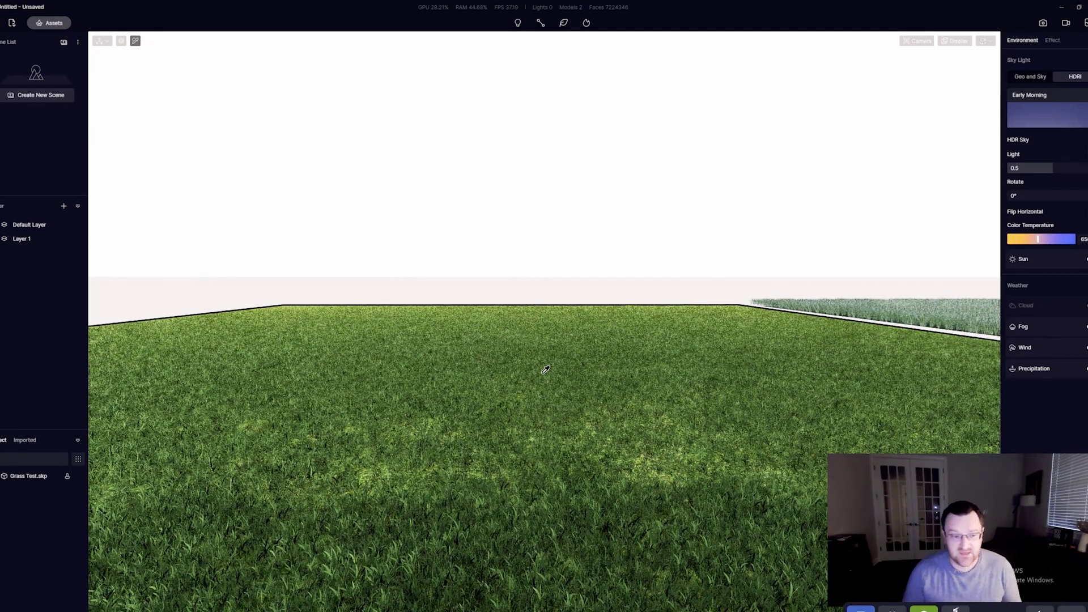
key(d)
key(w)
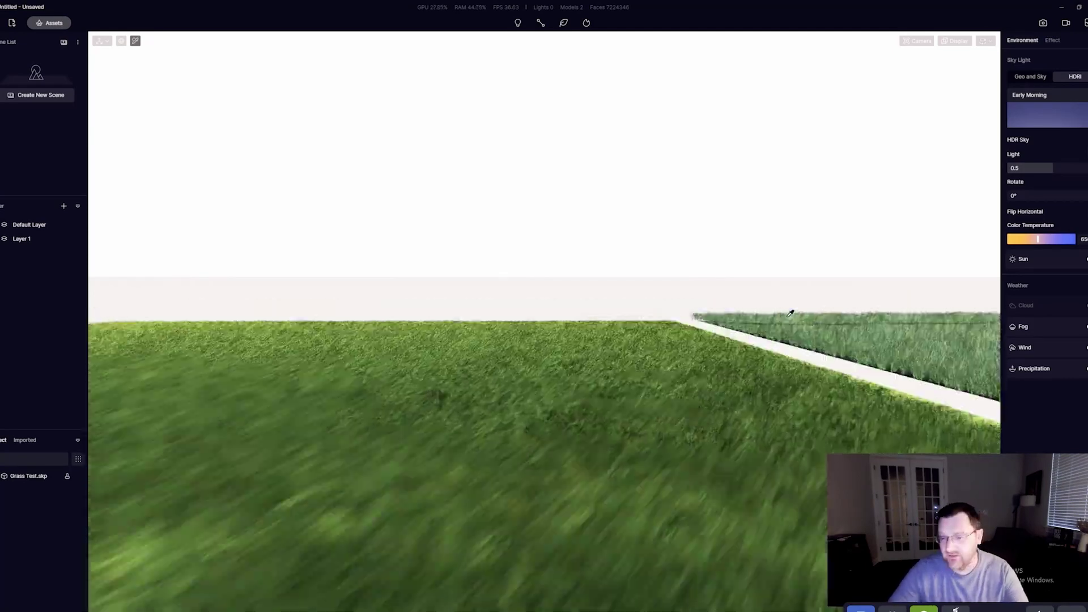